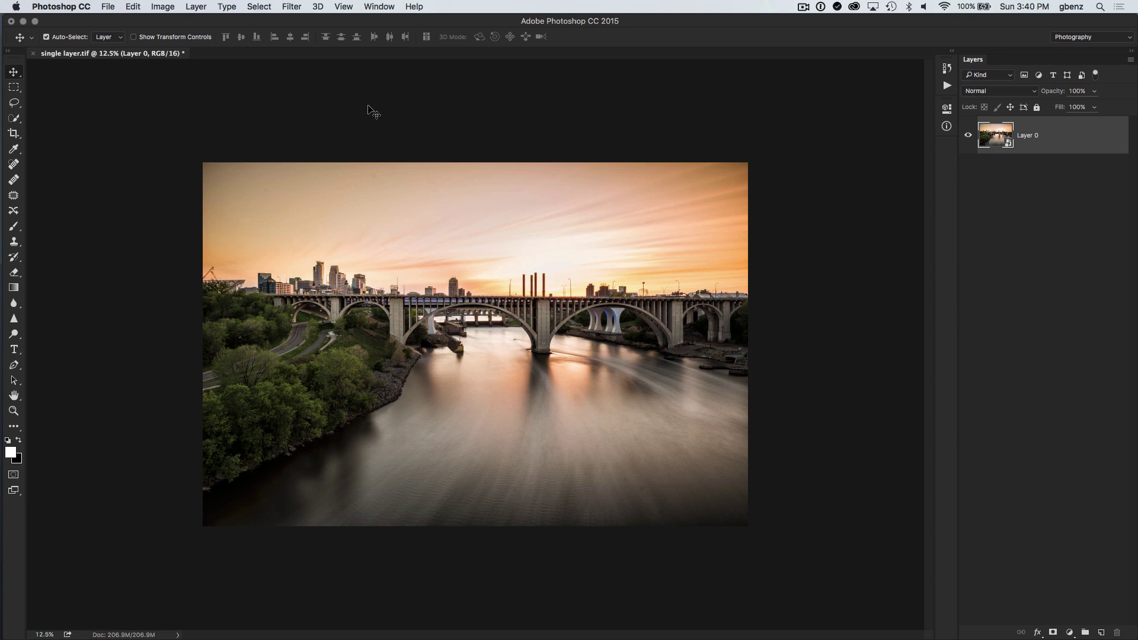
# Browse the File, Edit and Layer menus, ending on Layer's Smart Objects and Stack Mode submenus.
pyautogui.click(83, 6)
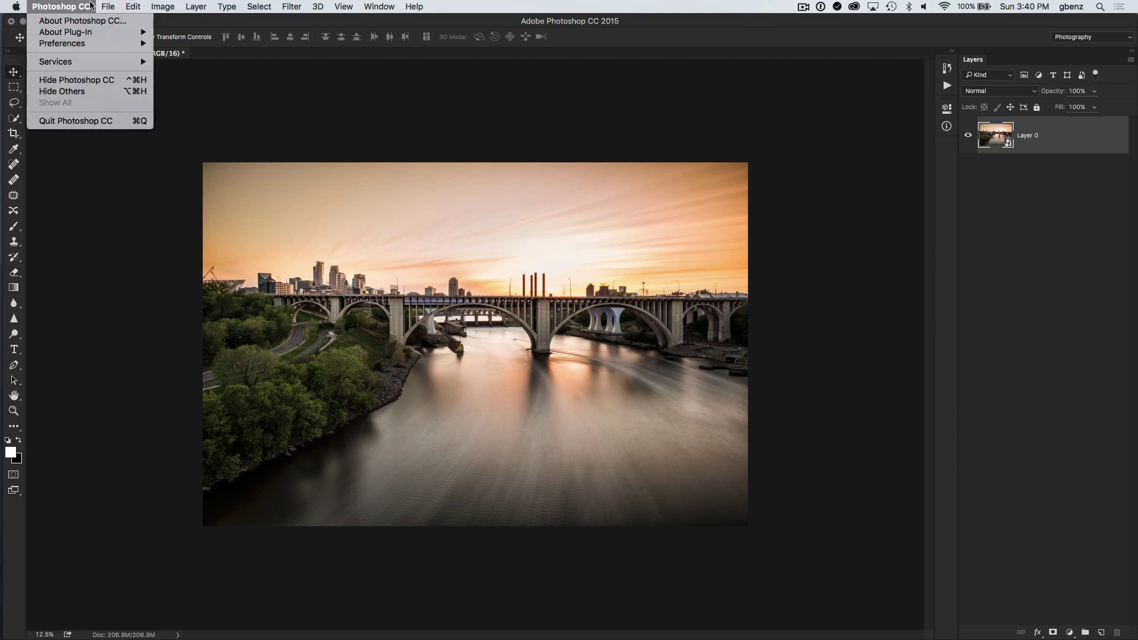
pyautogui.moveTo(108, 5)
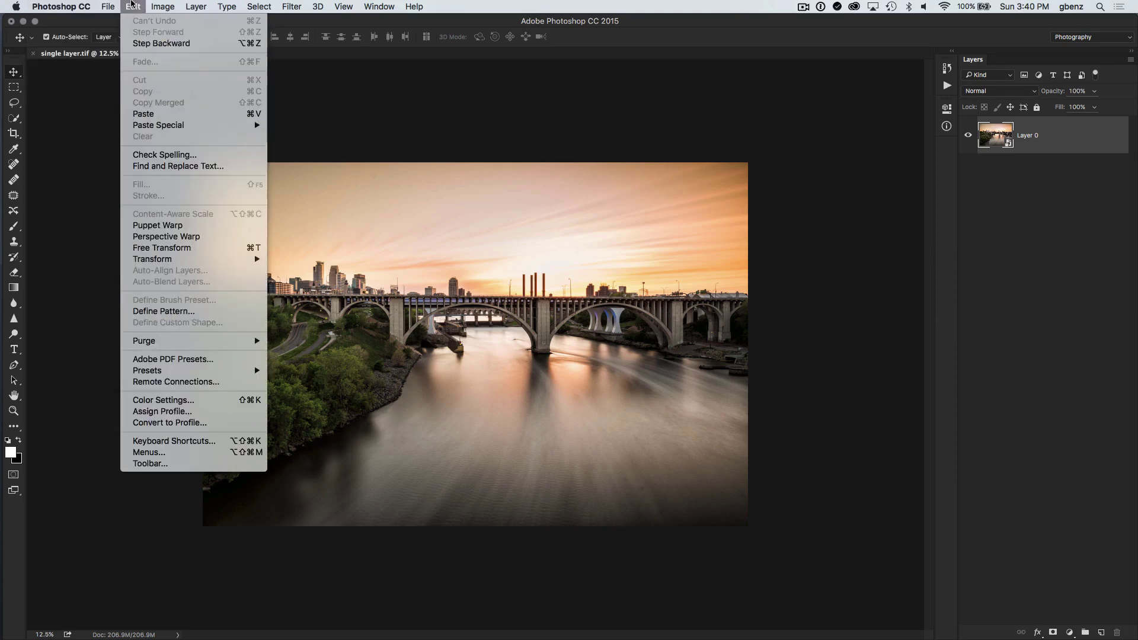
pyautogui.moveTo(192, 3)
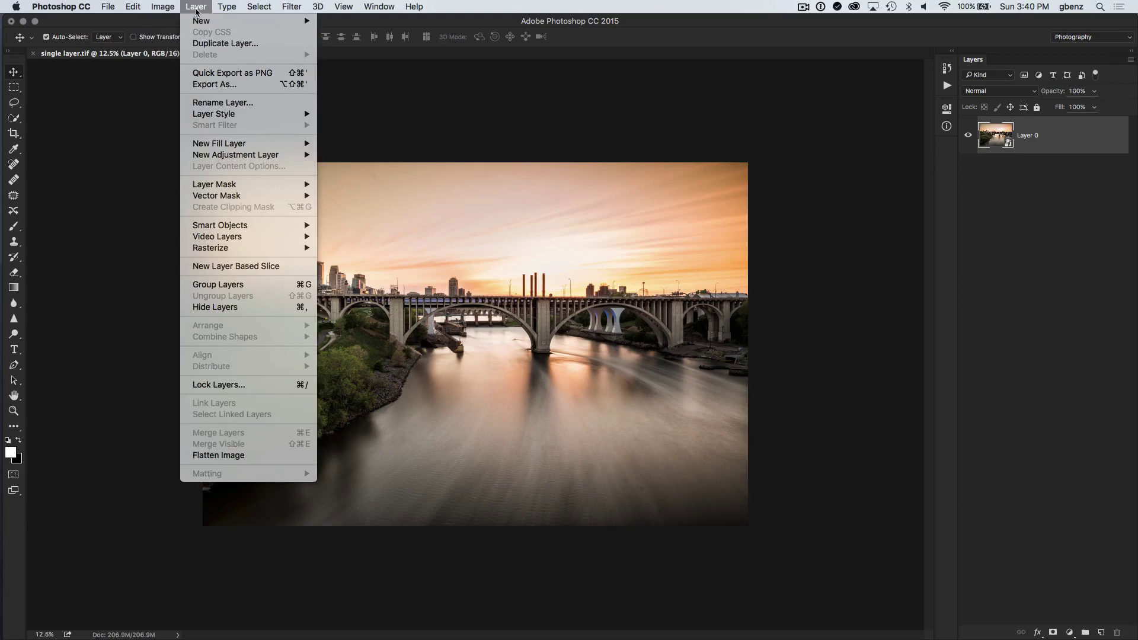
pyautogui.moveTo(238, 230)
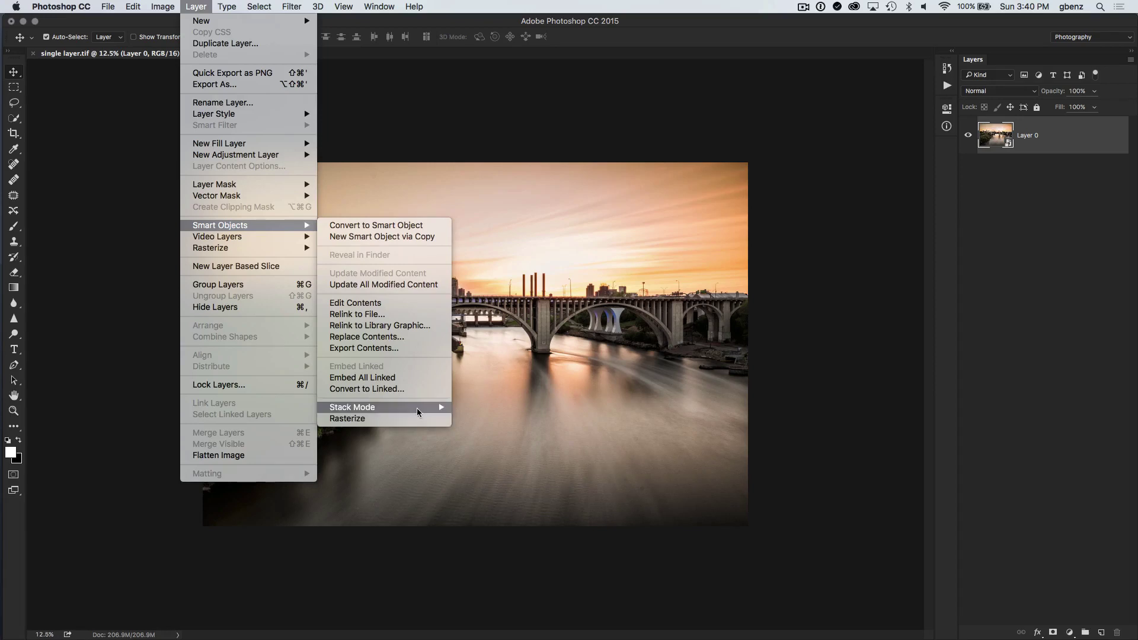
pyautogui.moveTo(418, 412)
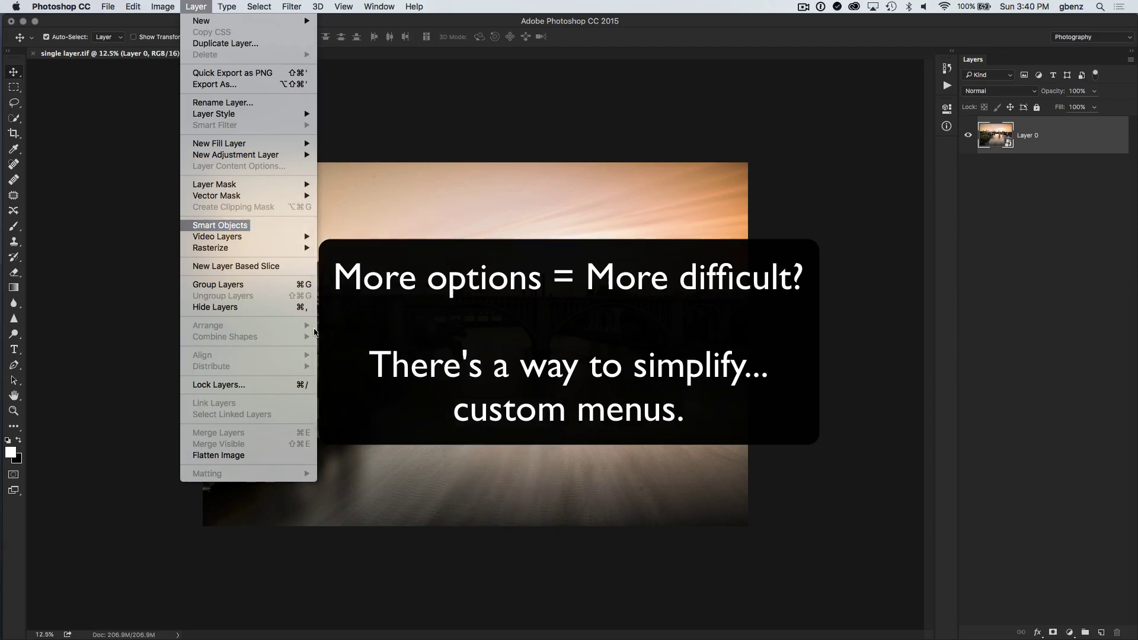
# Close the Layer menu and open Keyboard Shortcuts and Menus via Edit > Menus.
pyautogui.click(198, 9)
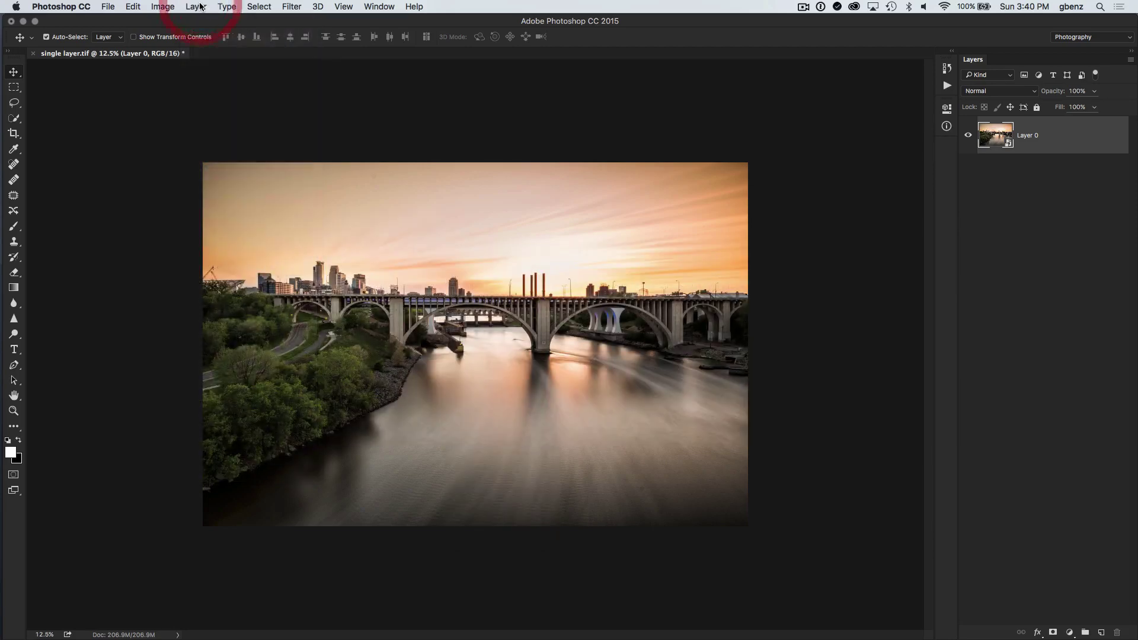
pyautogui.click(133, 7)
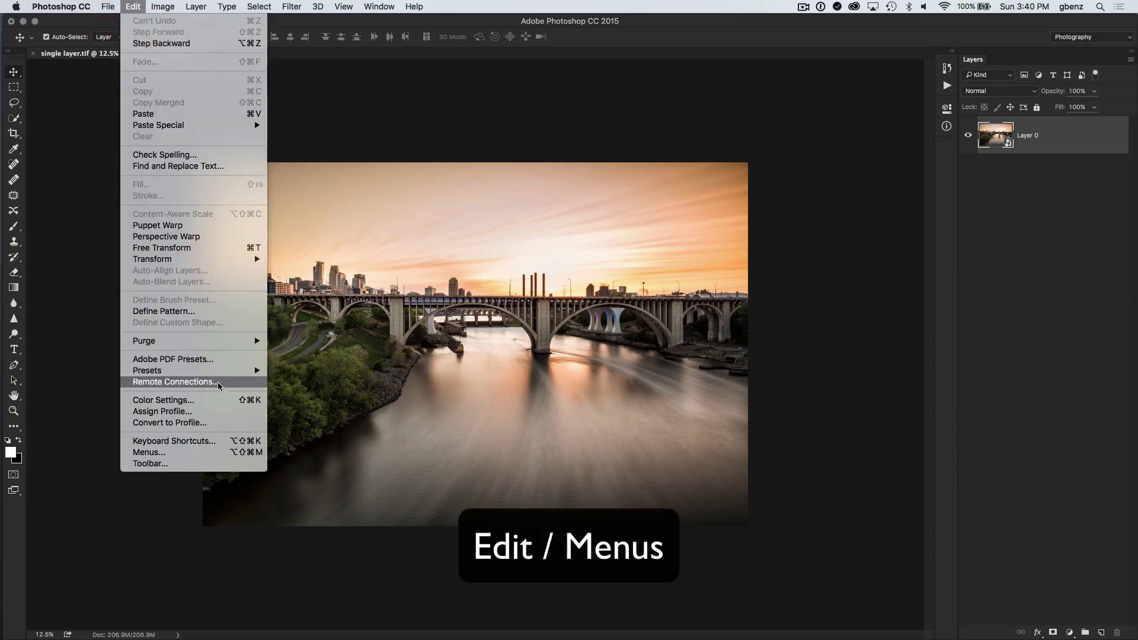
pyautogui.click(205, 453)
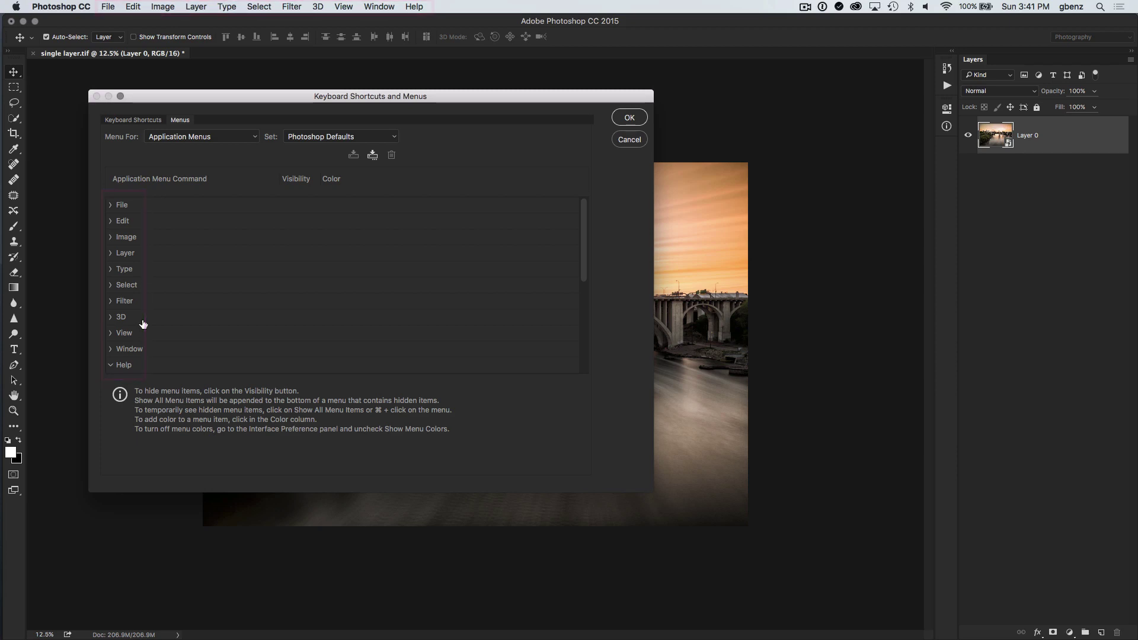
# Expand the Filter menu list and turn off visibility for 3D, Vanishing Point and Lens Correction.
pyautogui.click(111, 303)
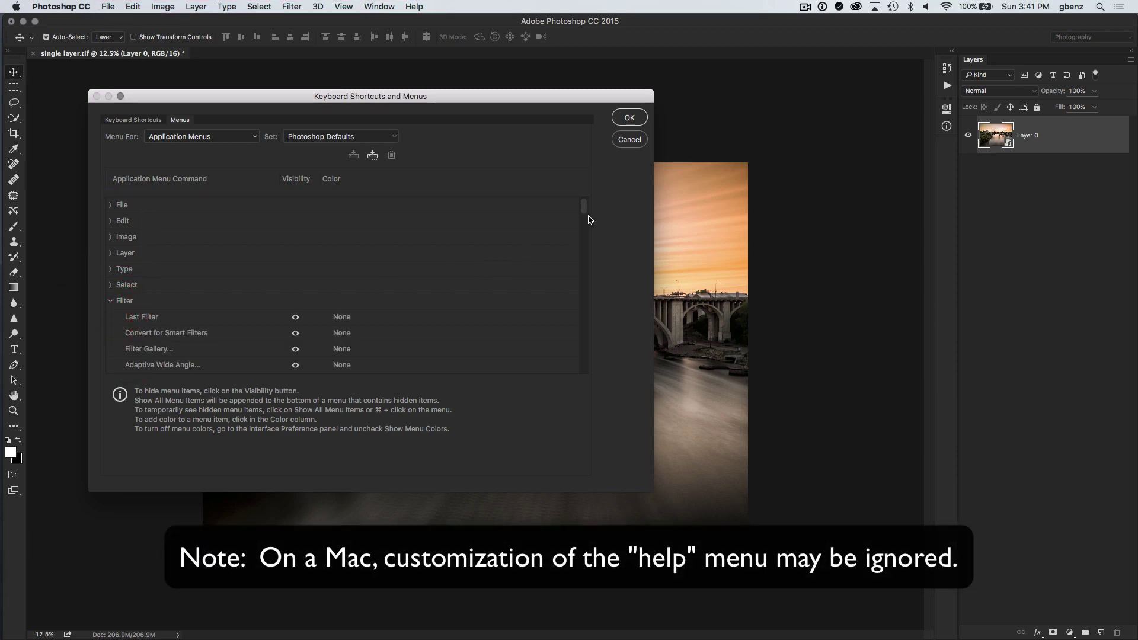
pyautogui.moveTo(585, 212); pyautogui.dragTo(584, 220)
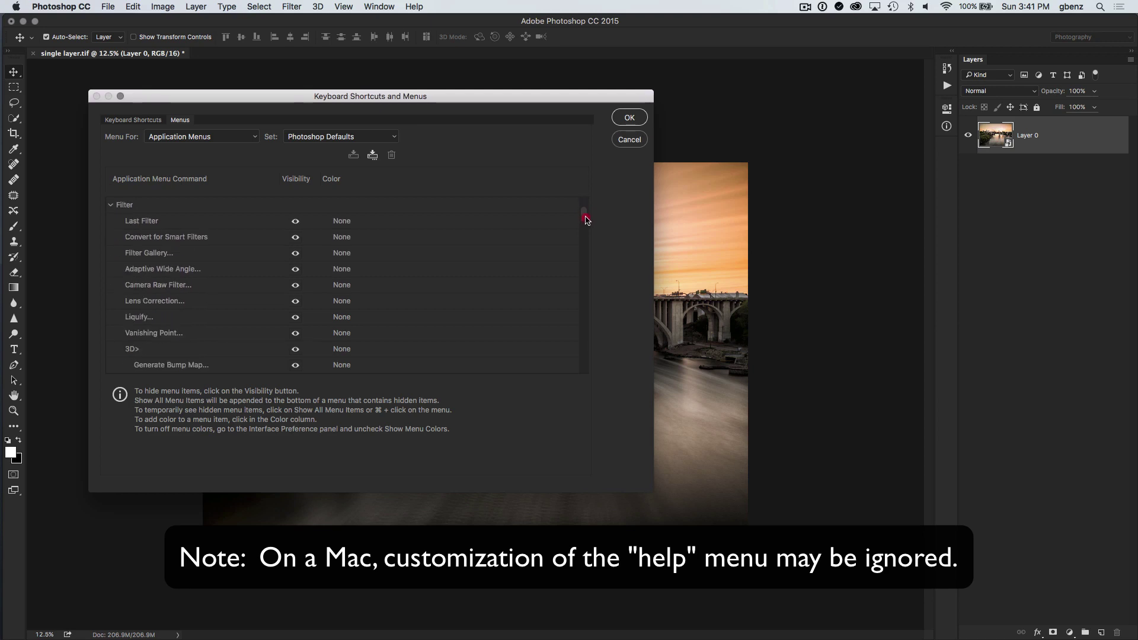
pyautogui.click(295, 350)
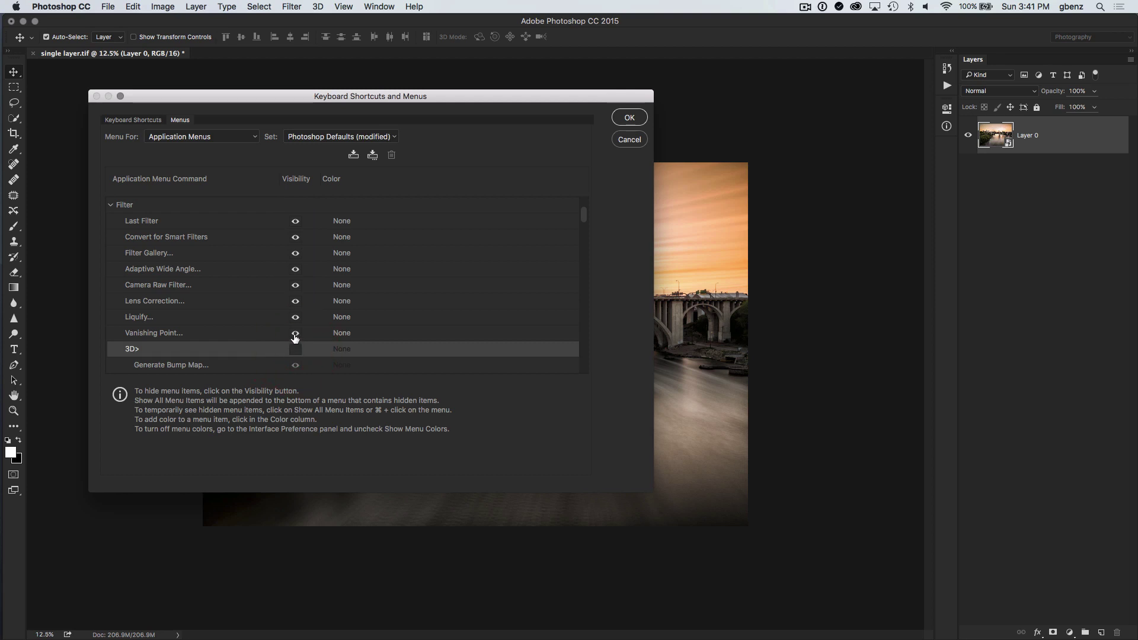
pyautogui.click(295, 334)
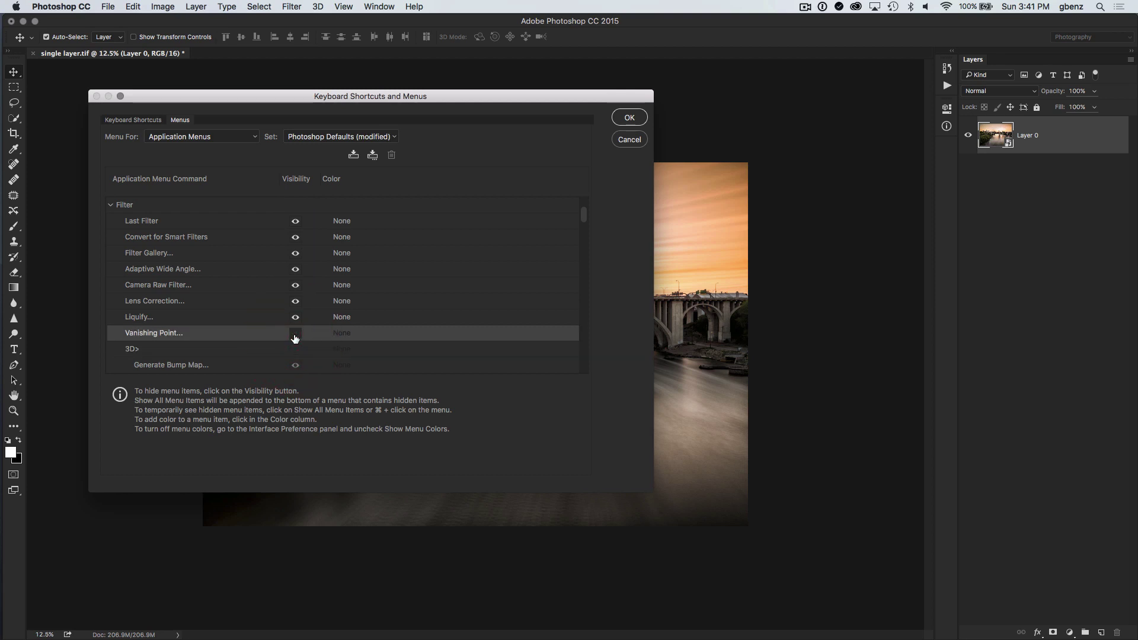
pyautogui.click(296, 302)
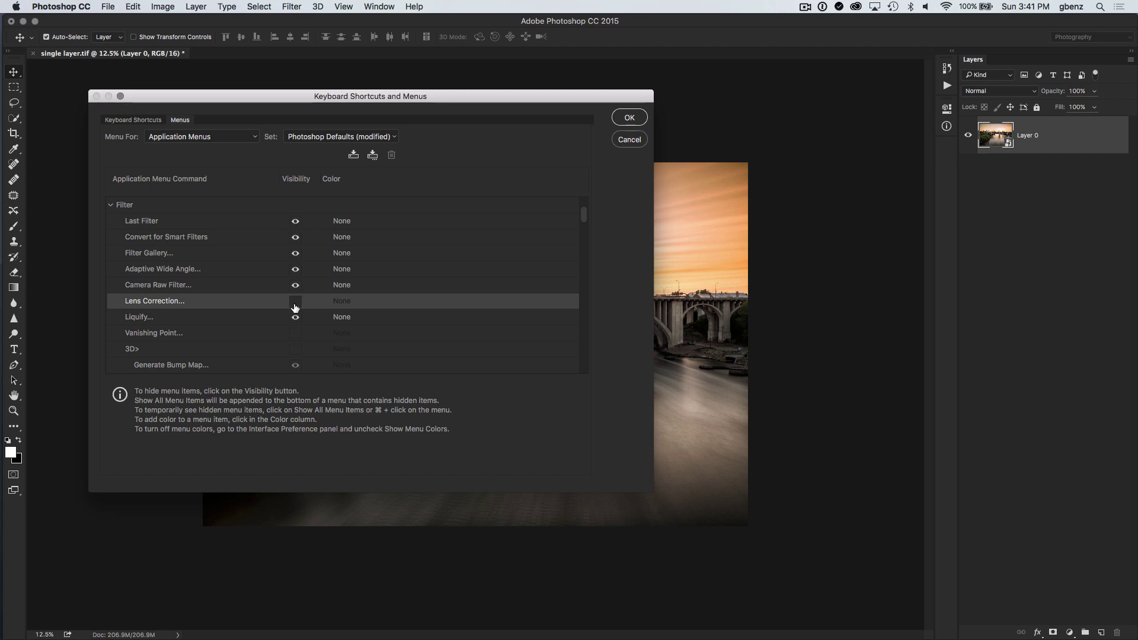
# Set Liquify, Smart Sharpen and the Sharpen submenu to Green in the Color column, then confirm.
pyautogui.click(341, 315)
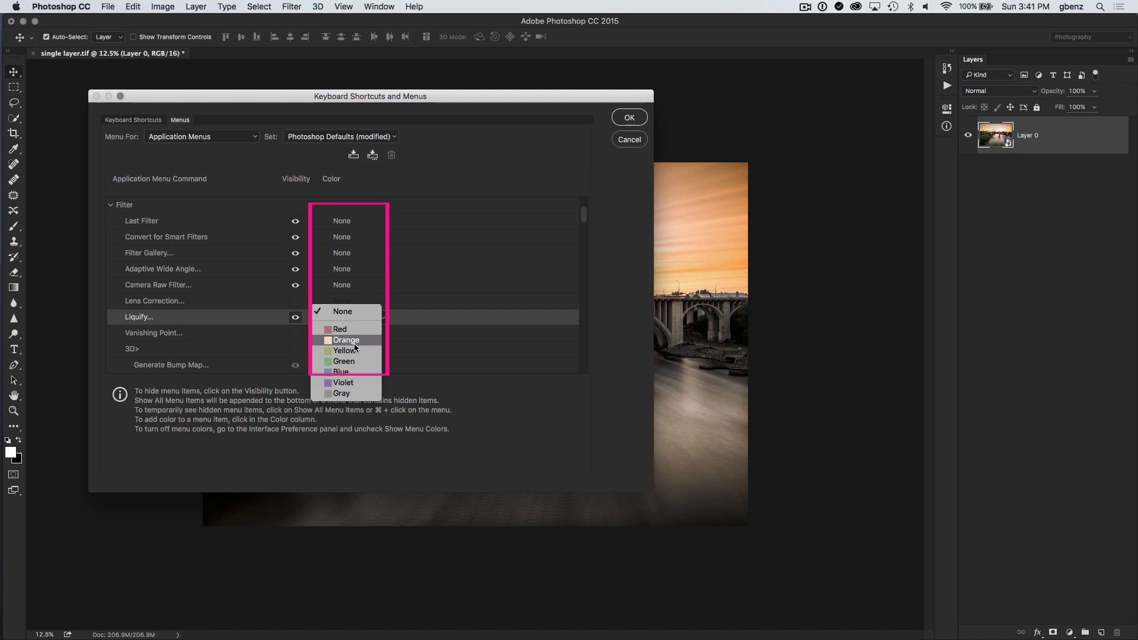
pyautogui.click(353, 361)
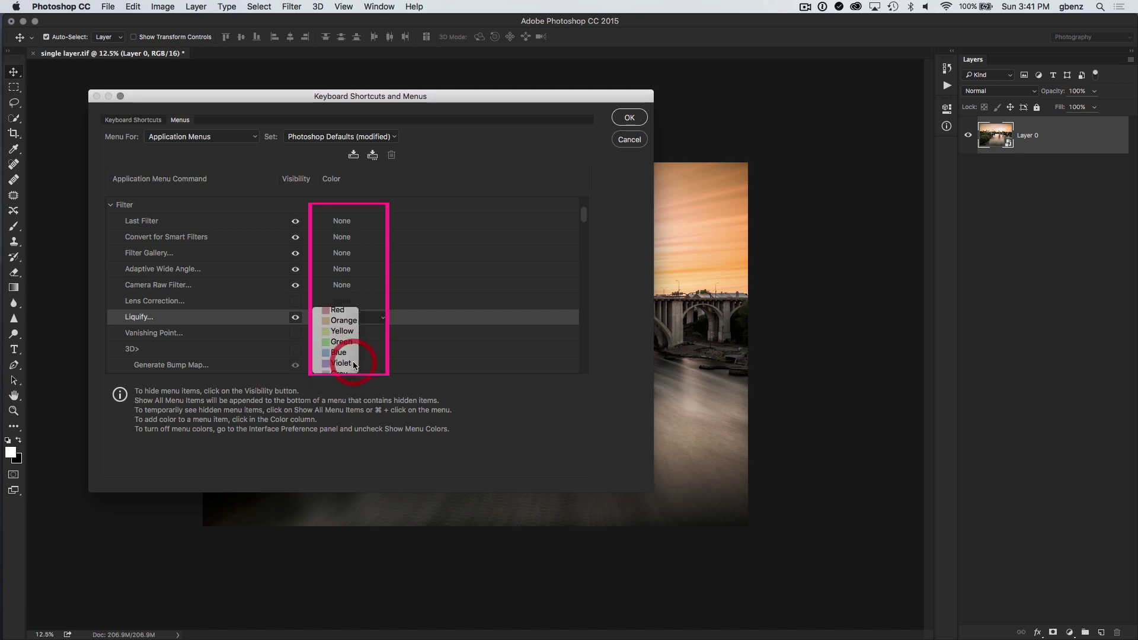
pyautogui.moveTo(584, 219); pyautogui.dragTo(577, 305)
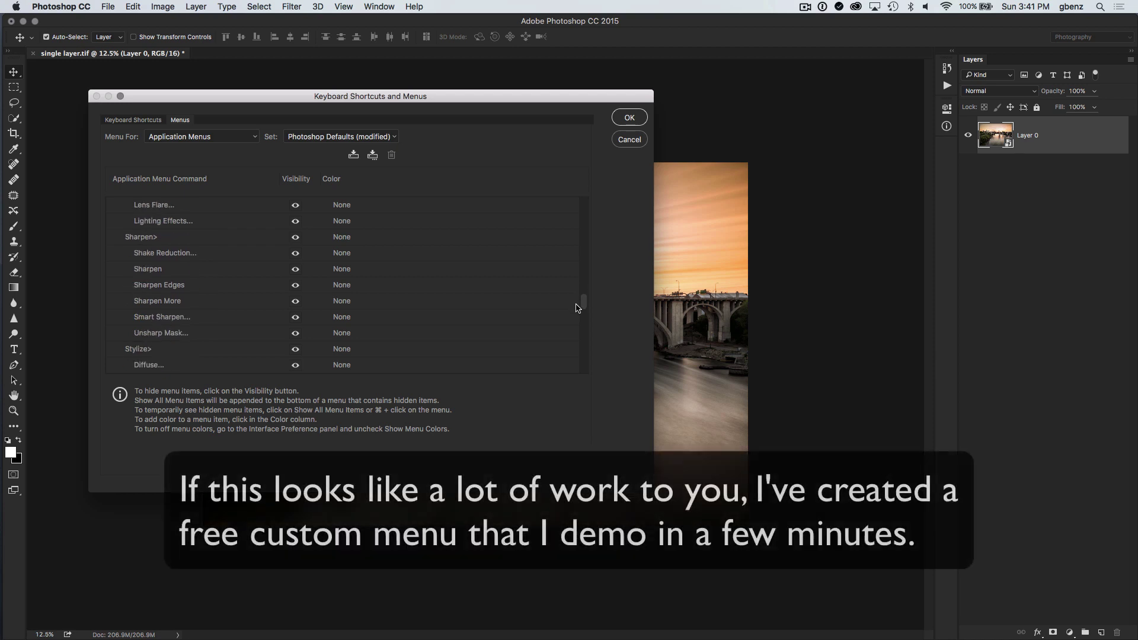
pyautogui.click(342, 318)
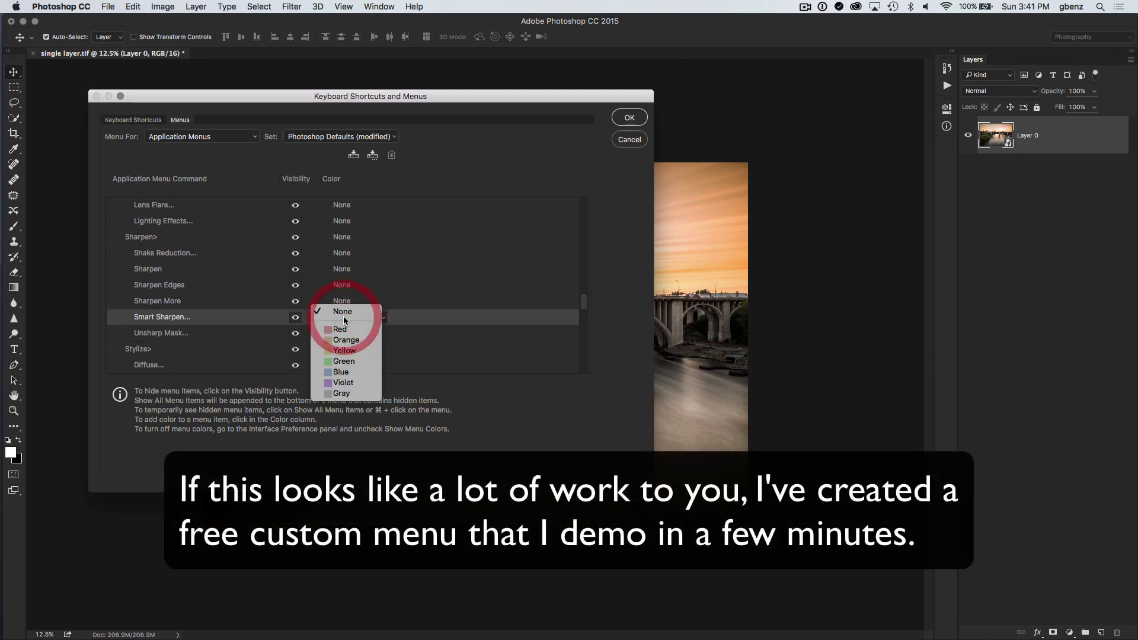
pyautogui.click(344, 363)
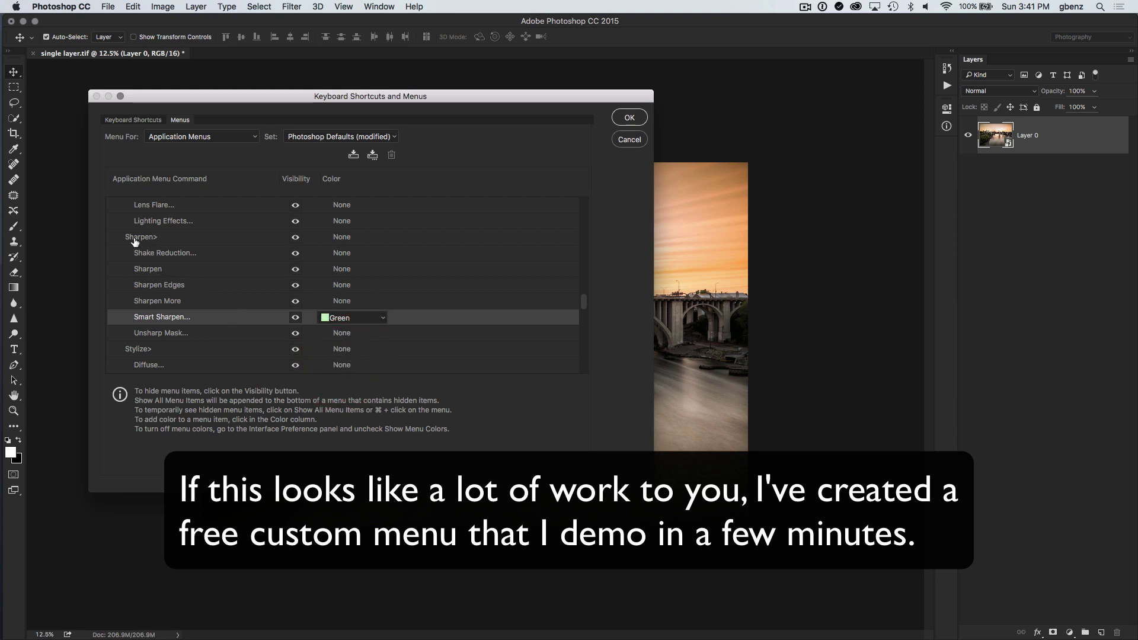
pyautogui.click(342, 237)
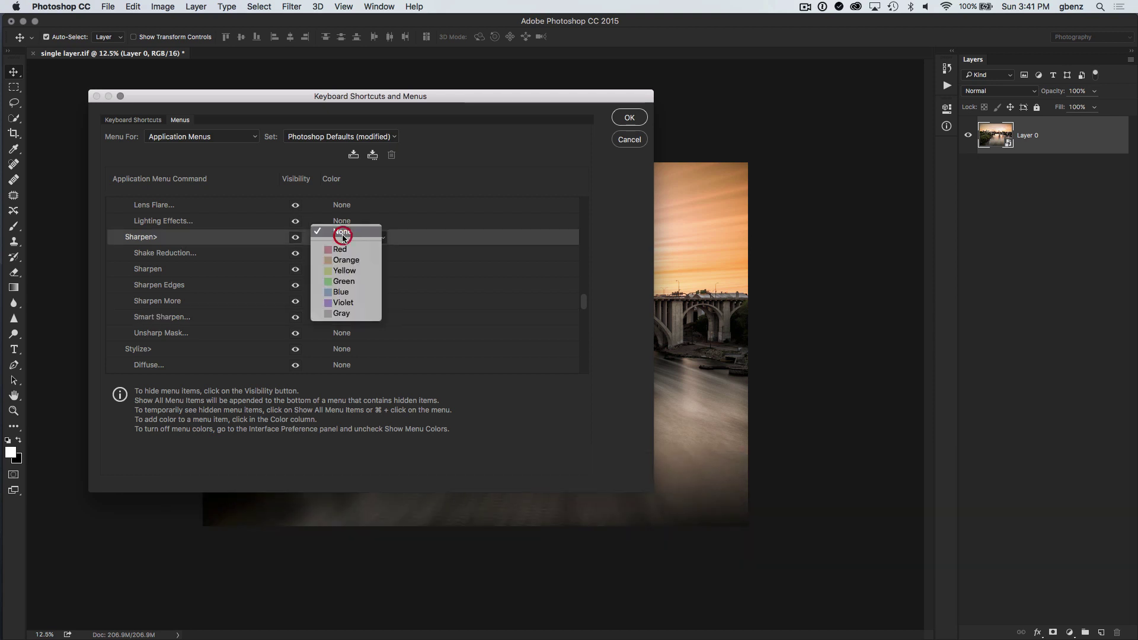
pyautogui.click(351, 282)
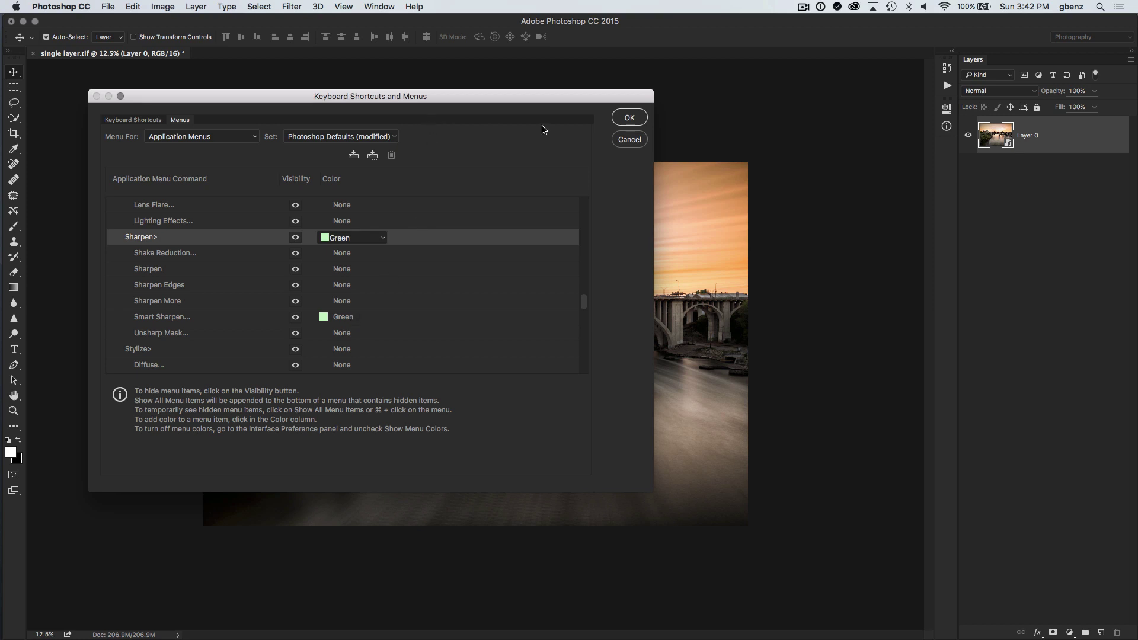
pyautogui.click(627, 119)
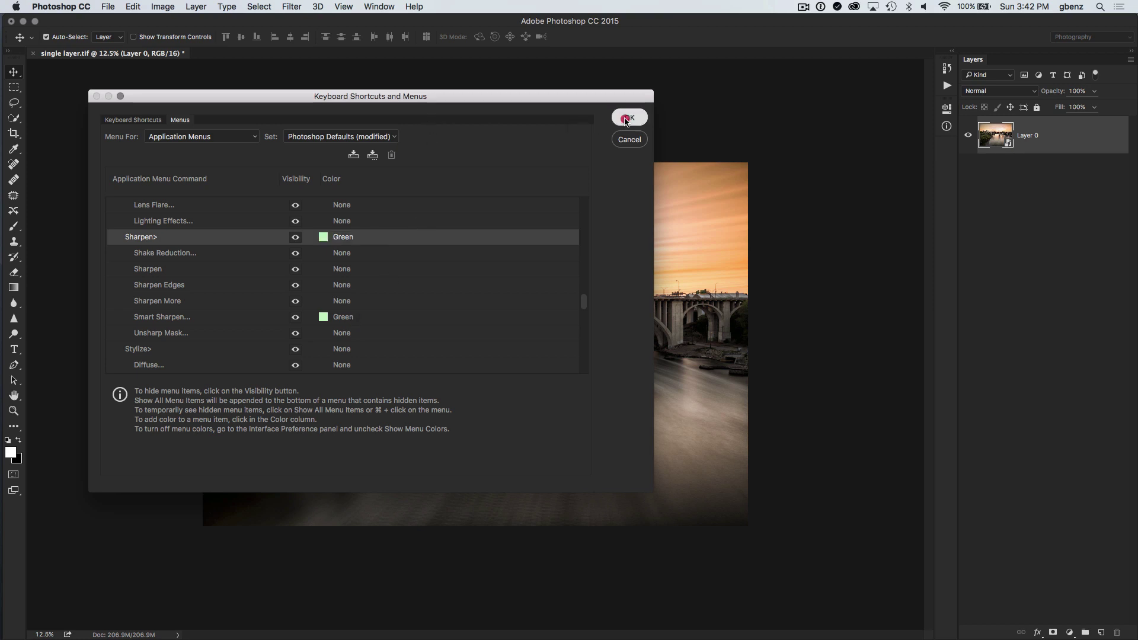
# Open the Filter menu and temporarily reveal everything with Show All Menu Items.
pyautogui.click(291, 6)
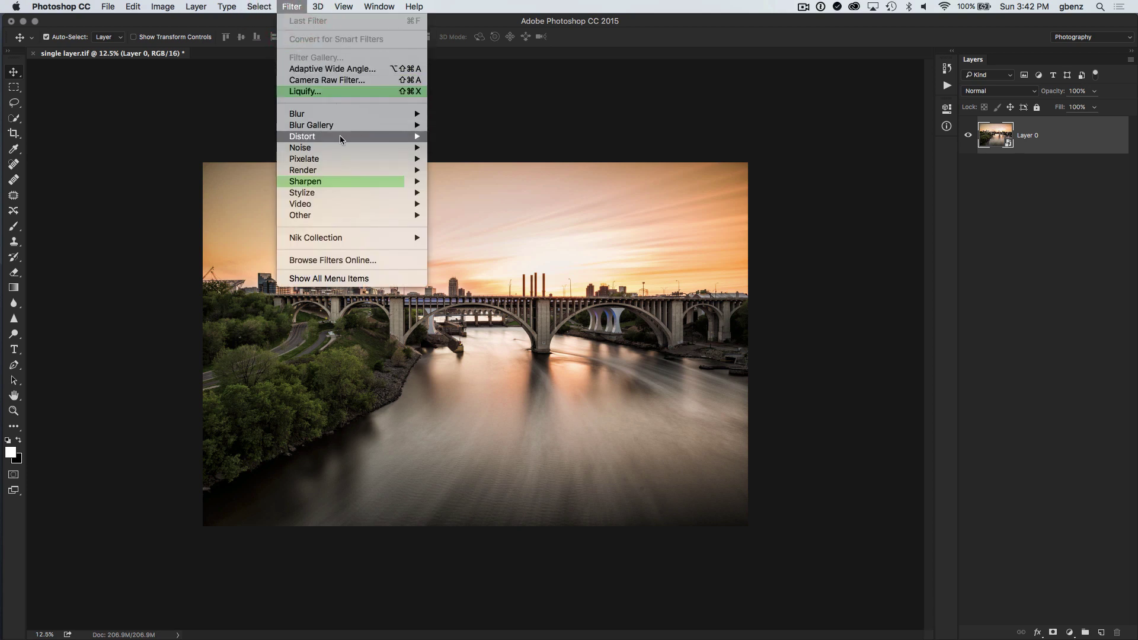
pyautogui.moveTo(324, 181)
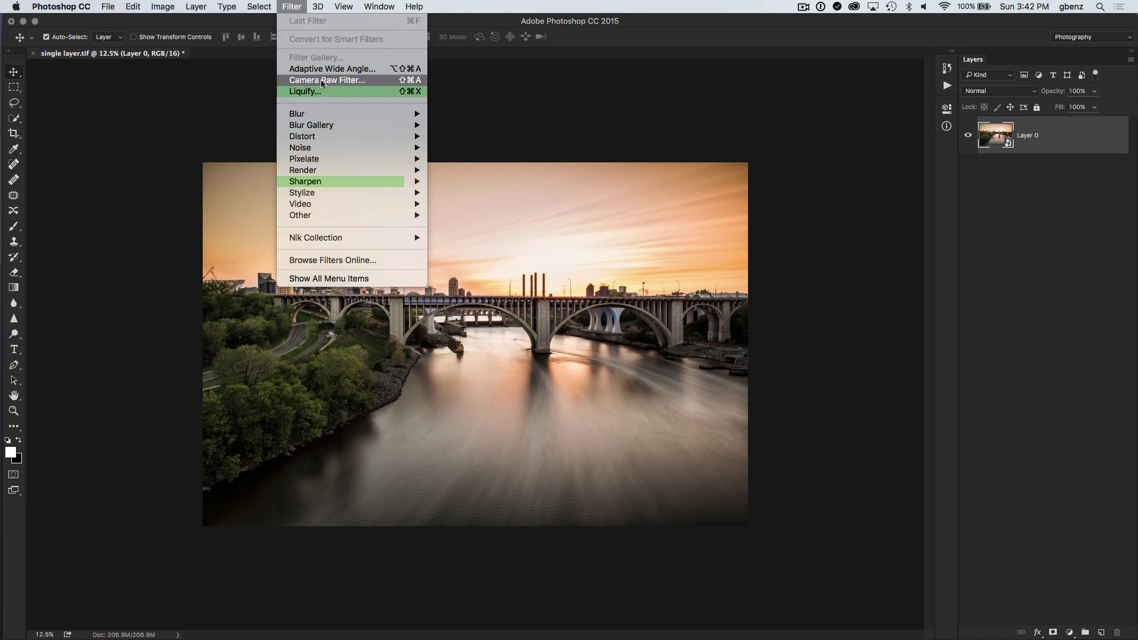
pyautogui.click(356, 280)
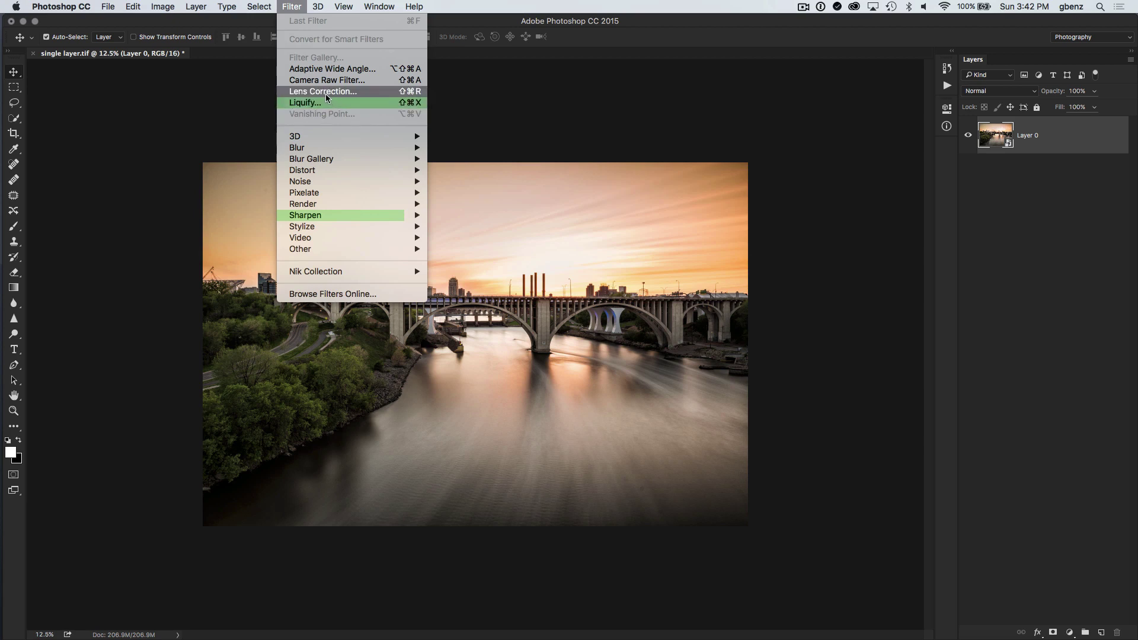
pyautogui.click(207, 98)
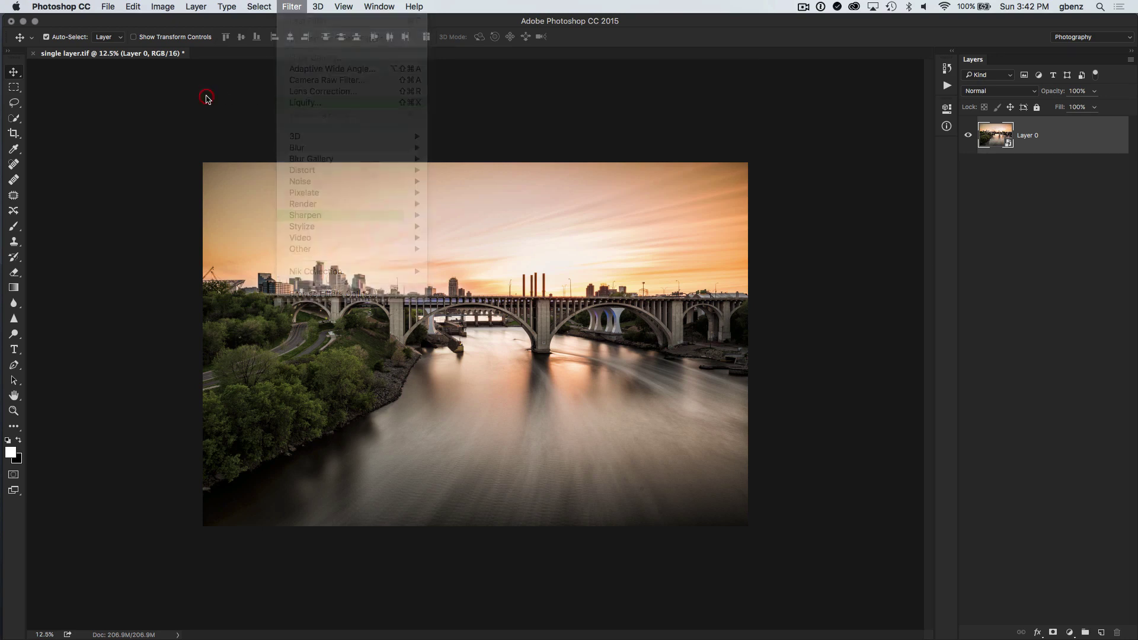
# Reopen the short Filter menu, then Cmd-click Filter to view its hidden commands.
pyautogui.click(288, 7)
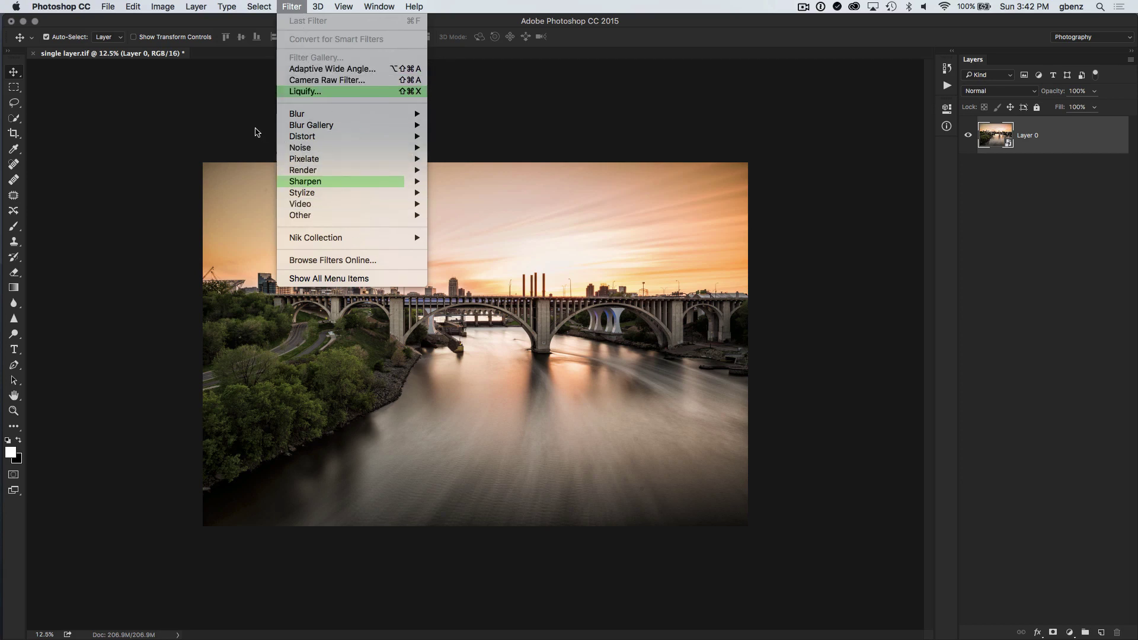
pyautogui.click(248, 127)
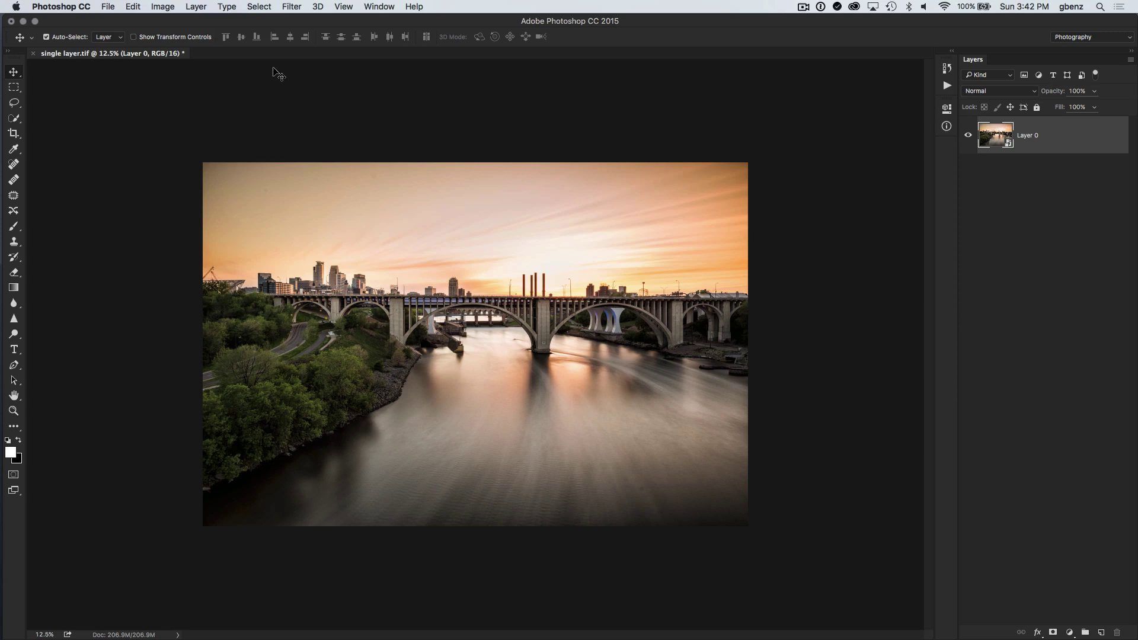
pyautogui.press('super')
pyautogui.click(290, 7)
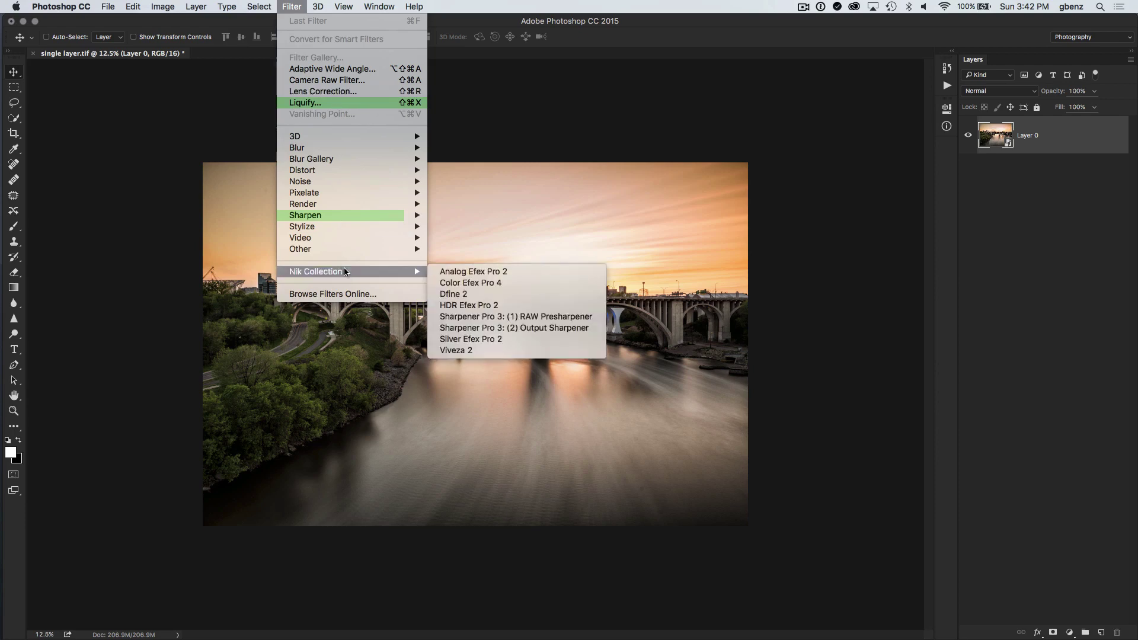
pyautogui.click(291, 6)
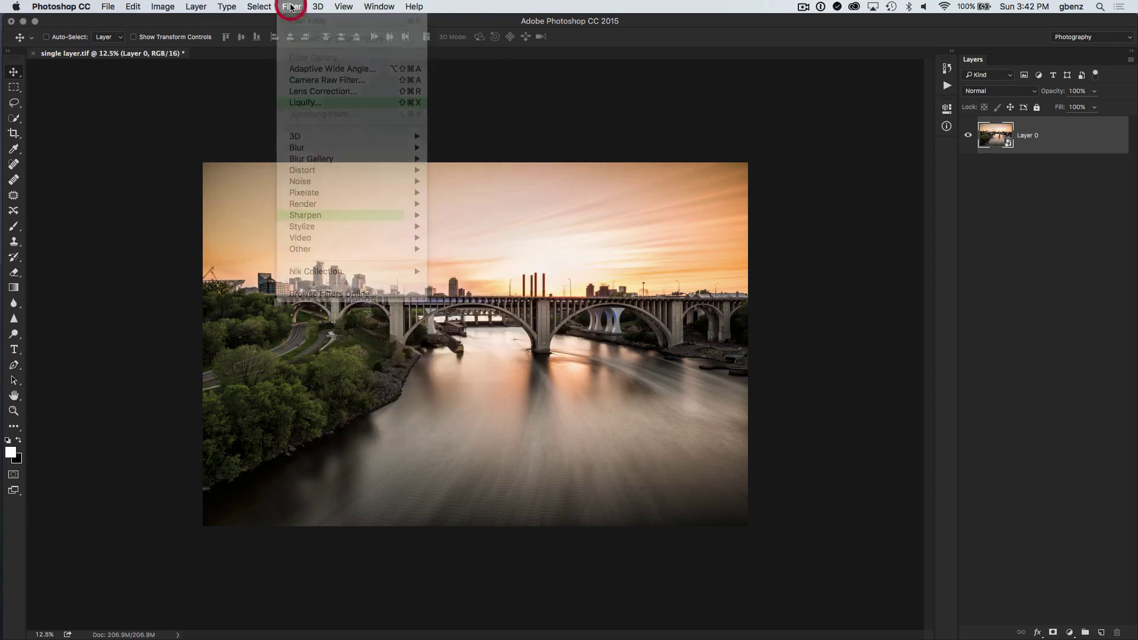
pyautogui.click(291, 7)
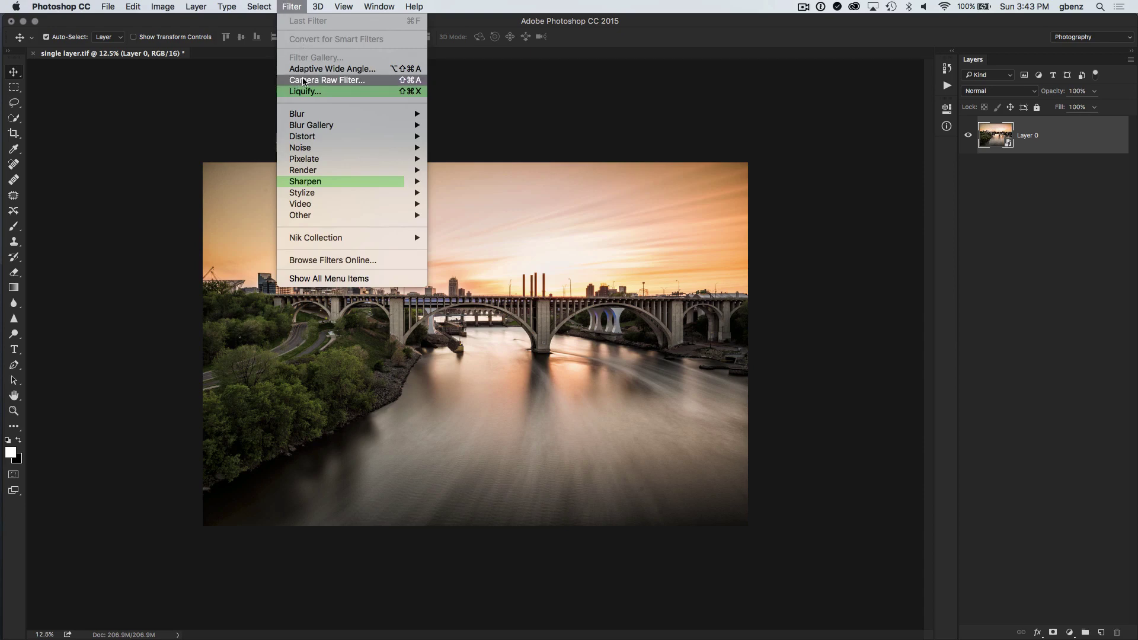
# Open Edit > Toolbar and cancel it without changes.
pyautogui.moveTo(133, 6)
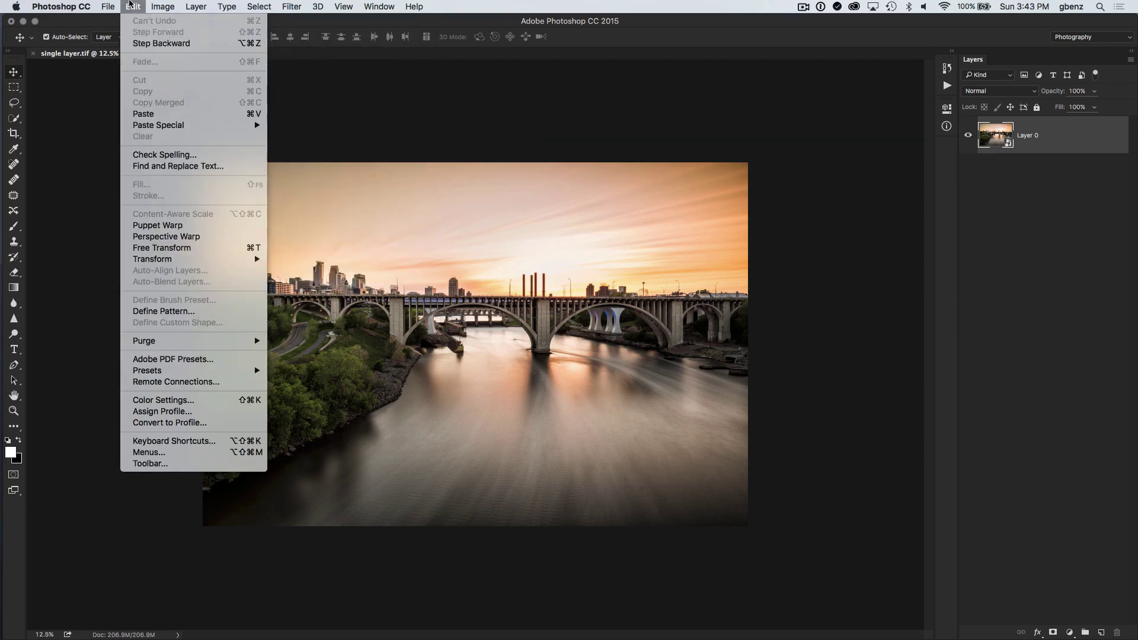
pyautogui.click(184, 461)
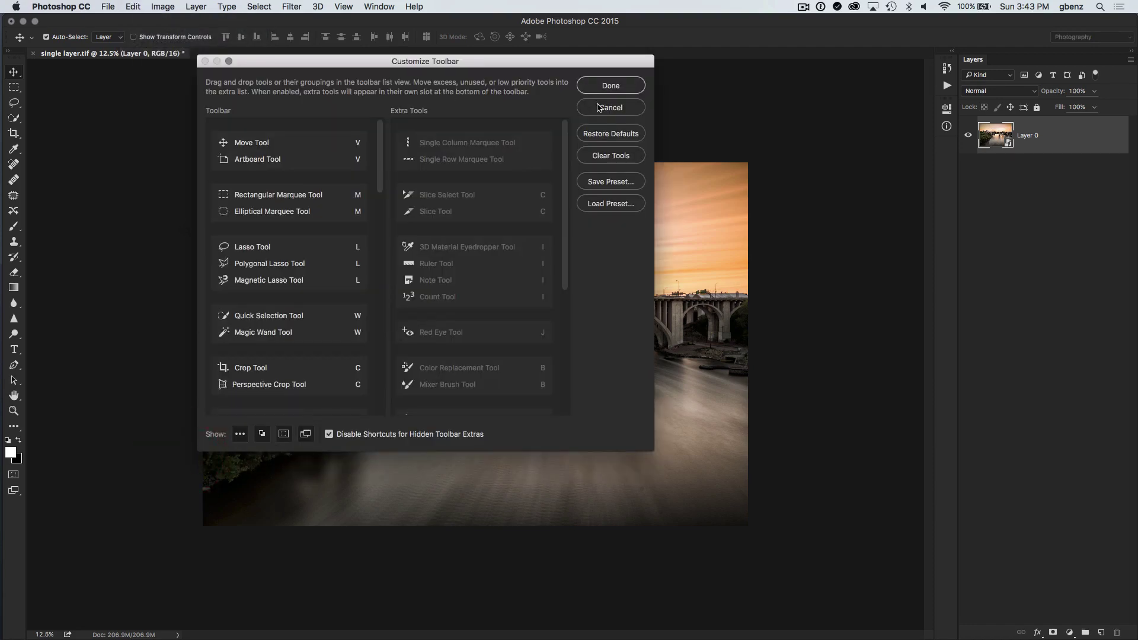
pyautogui.click(597, 105)
# Reopen Edit > Menus and expand the Set list showing Photoshop Defaults (modified).
pyautogui.click(133, 7)
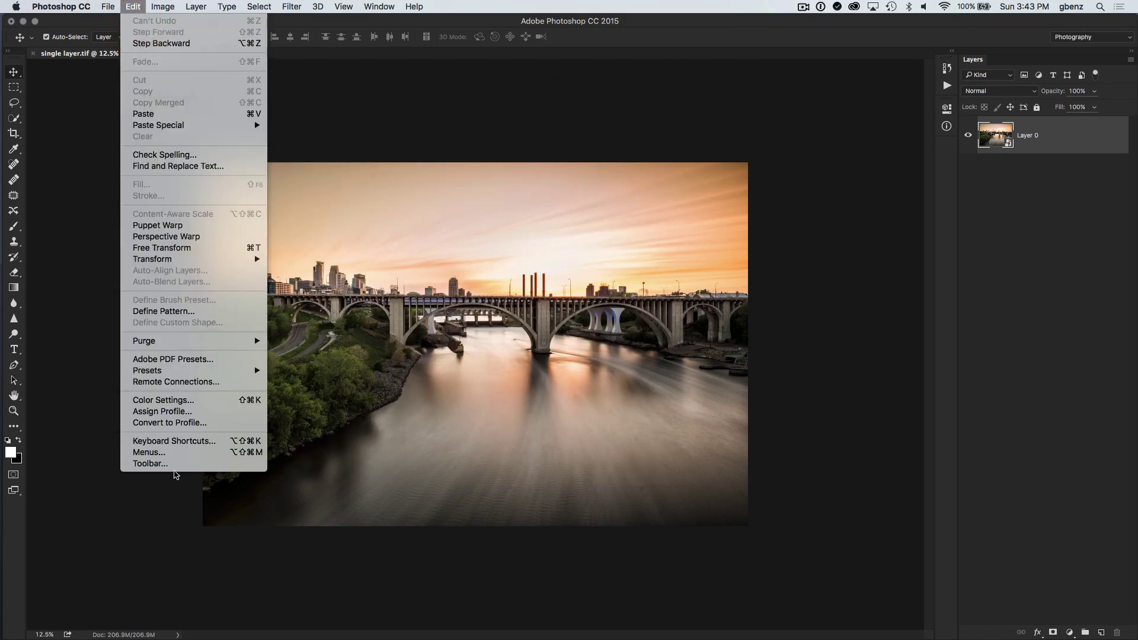
pyautogui.click(168, 453)
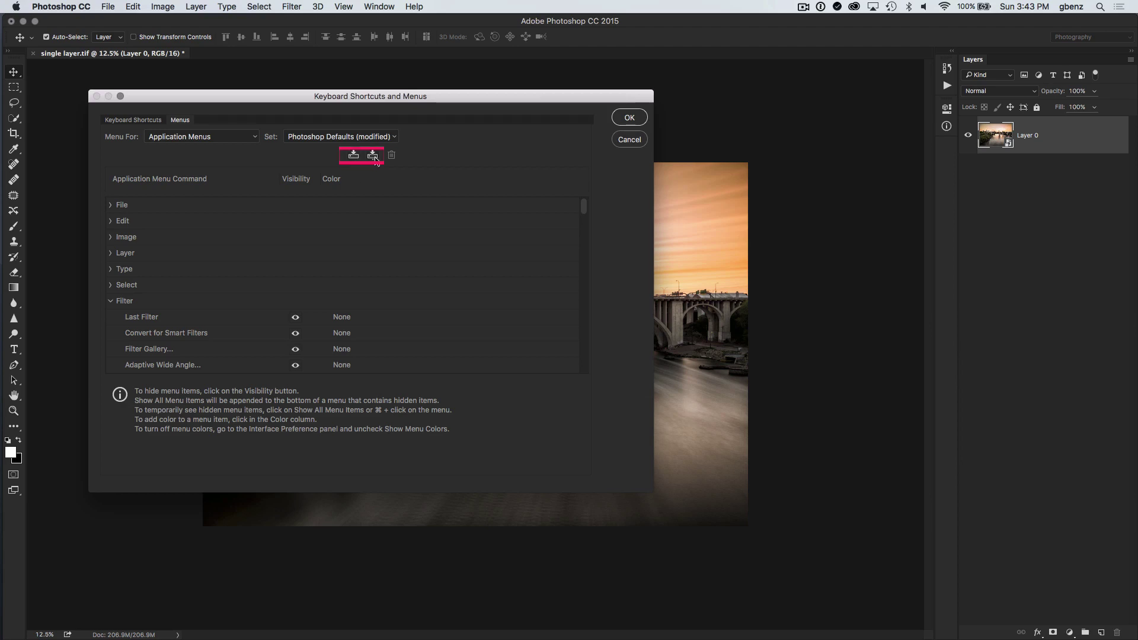
pyautogui.click(394, 137)
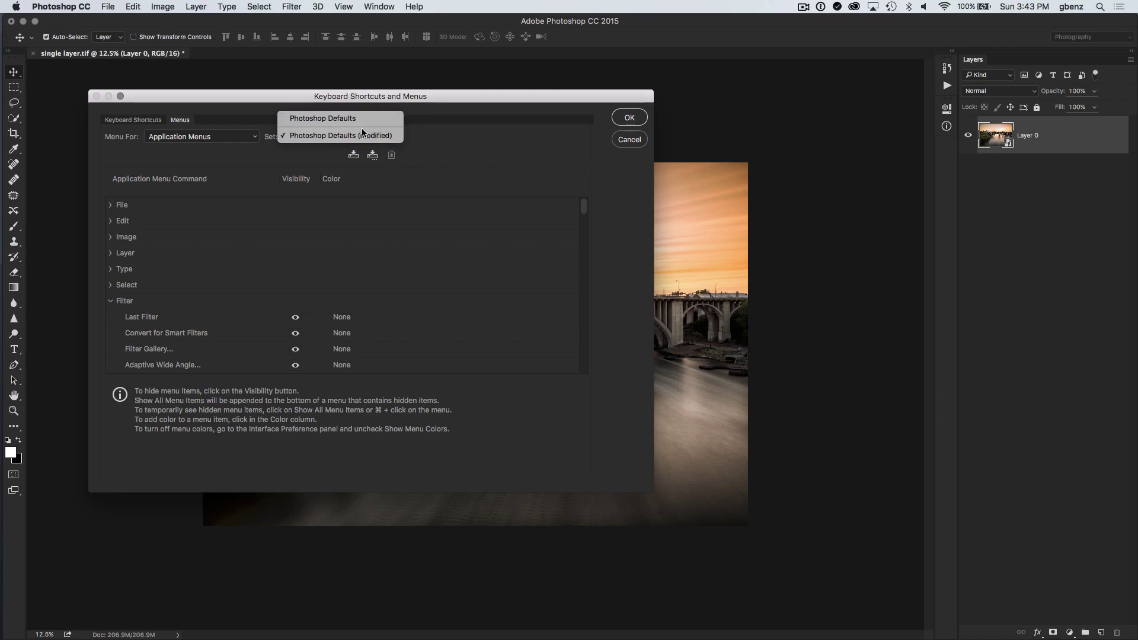
# Save the modified menu set under the name 'my new menus' with the Save Set icon.
pyautogui.click(329, 160)
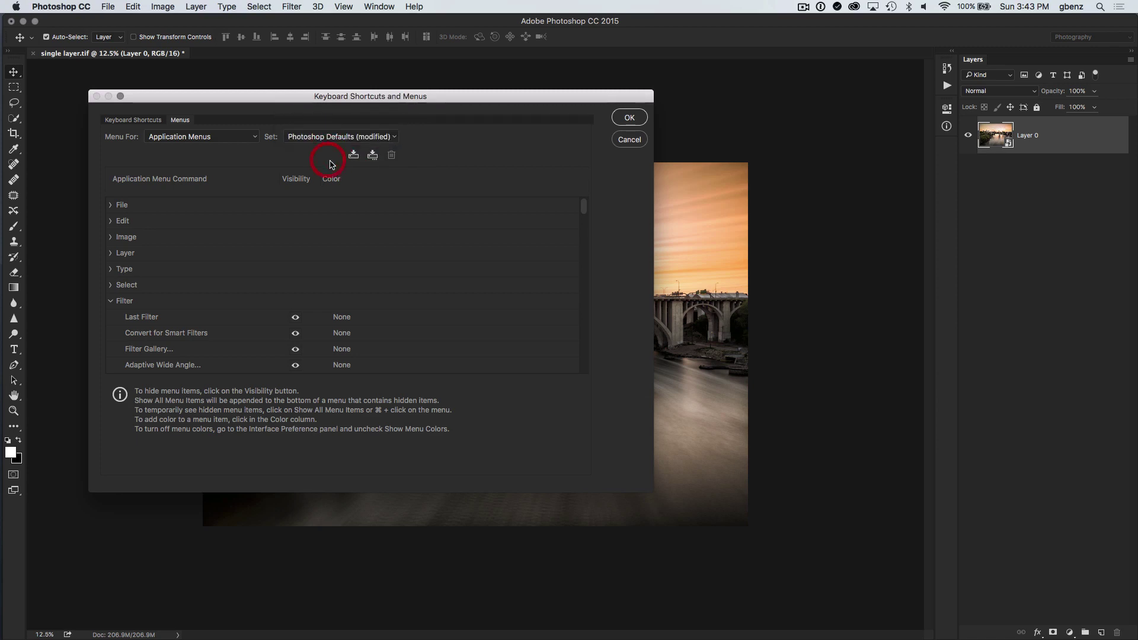
pyautogui.click(352, 156)
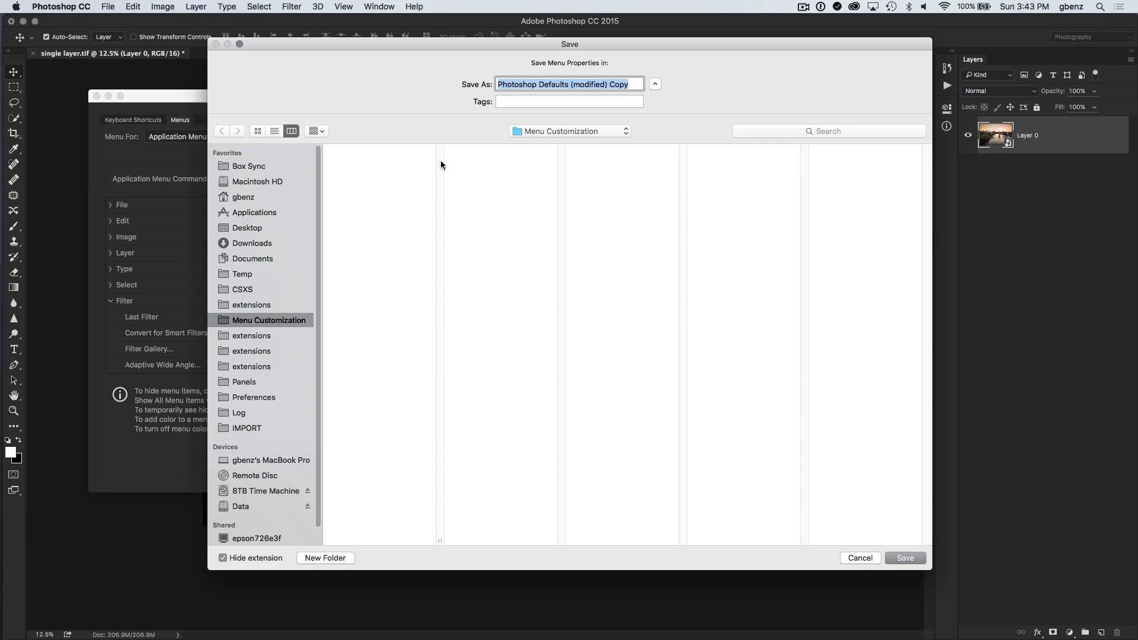
pyautogui.write('my new me')
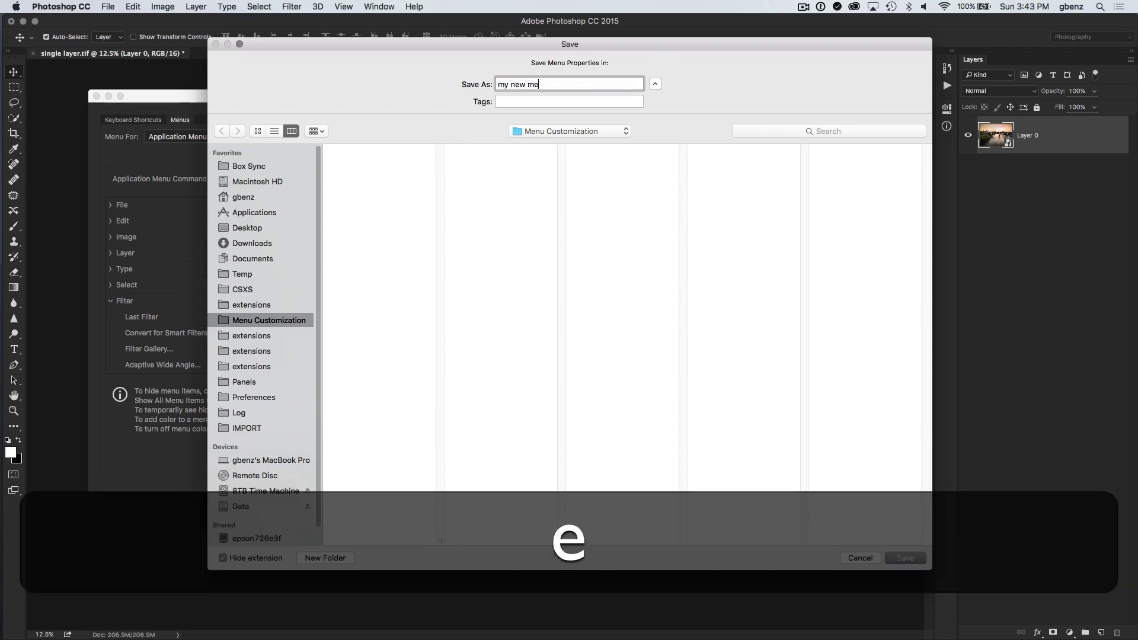
pyautogui.write('nus')
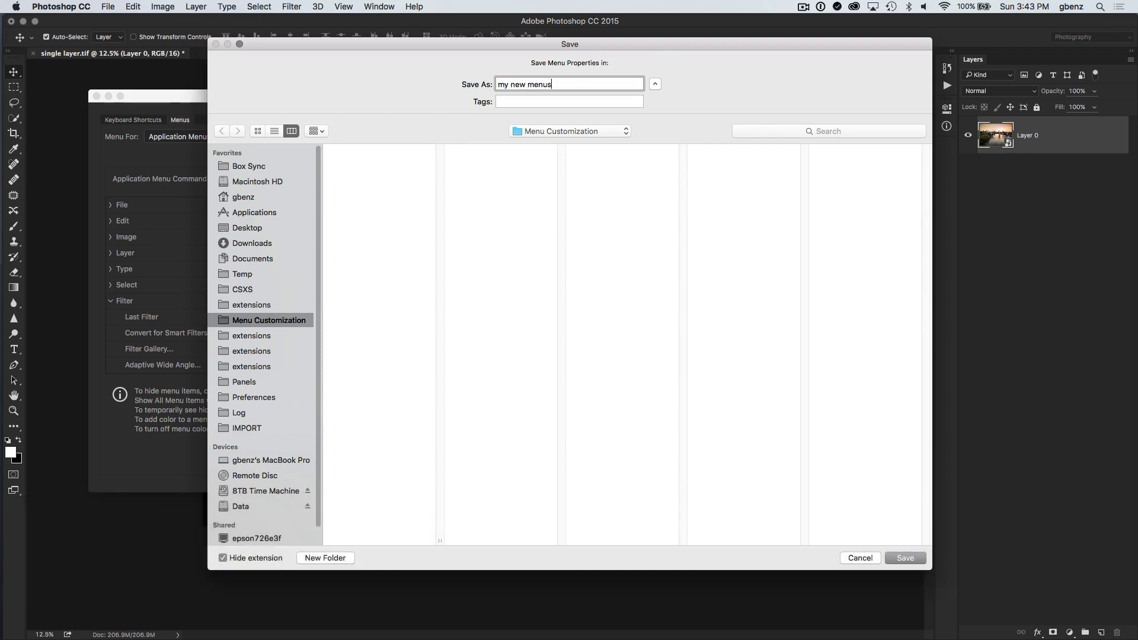
pyautogui.click(904, 559)
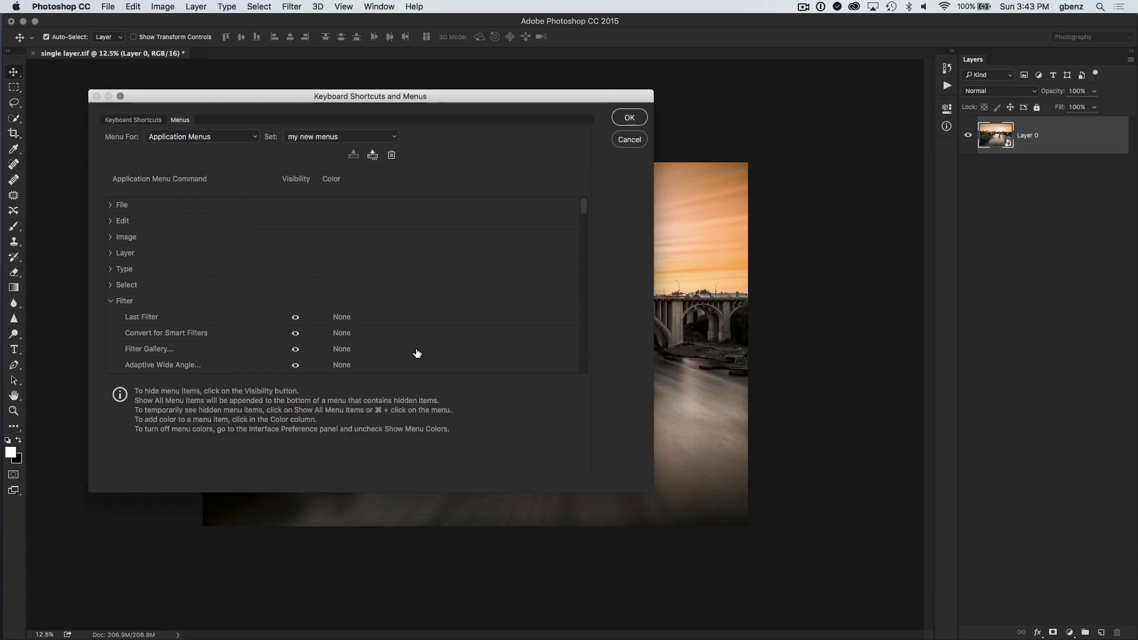
pyautogui.click(369, 138)
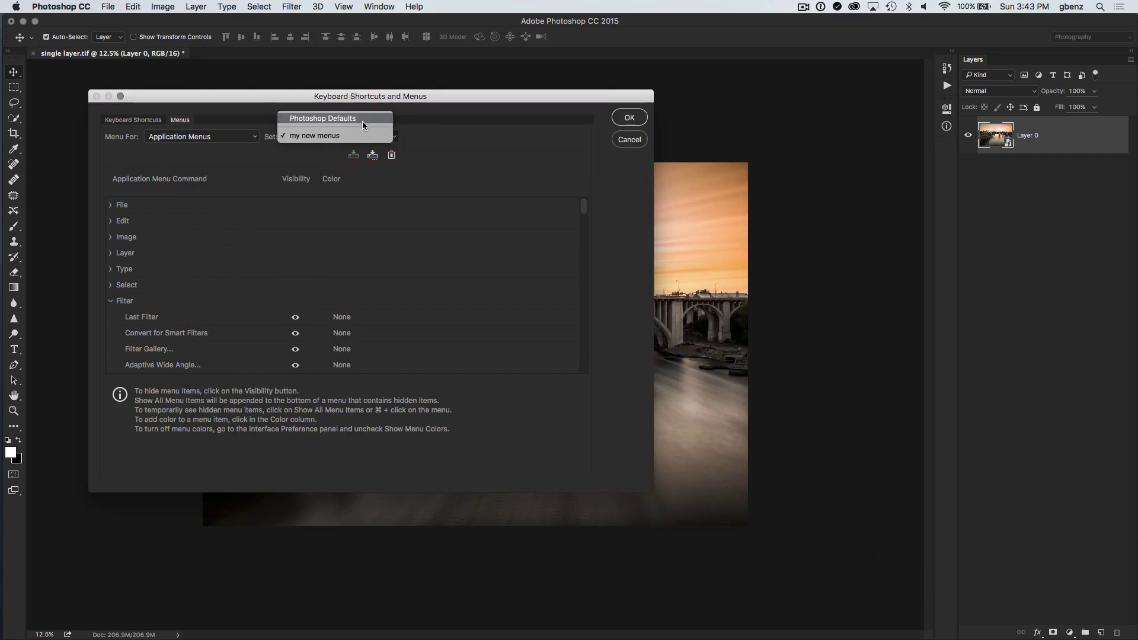
# Switch back to the Photoshop Defaults set and check the Filter menu.
pyautogui.click(362, 120)
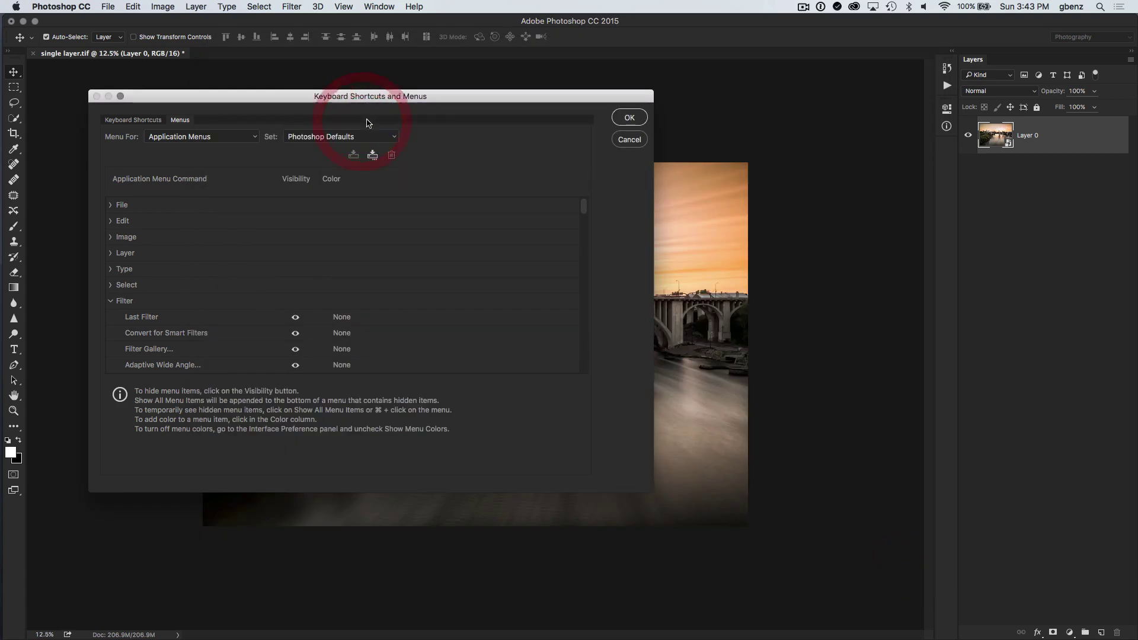
pyautogui.click(640, 117)
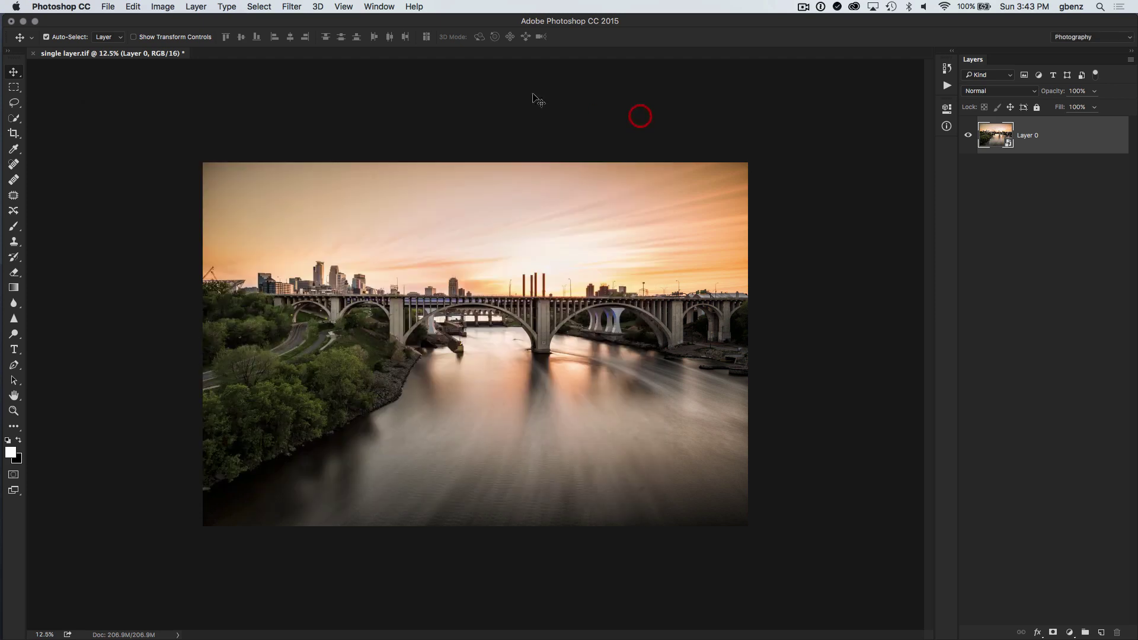
pyautogui.click(292, 6)
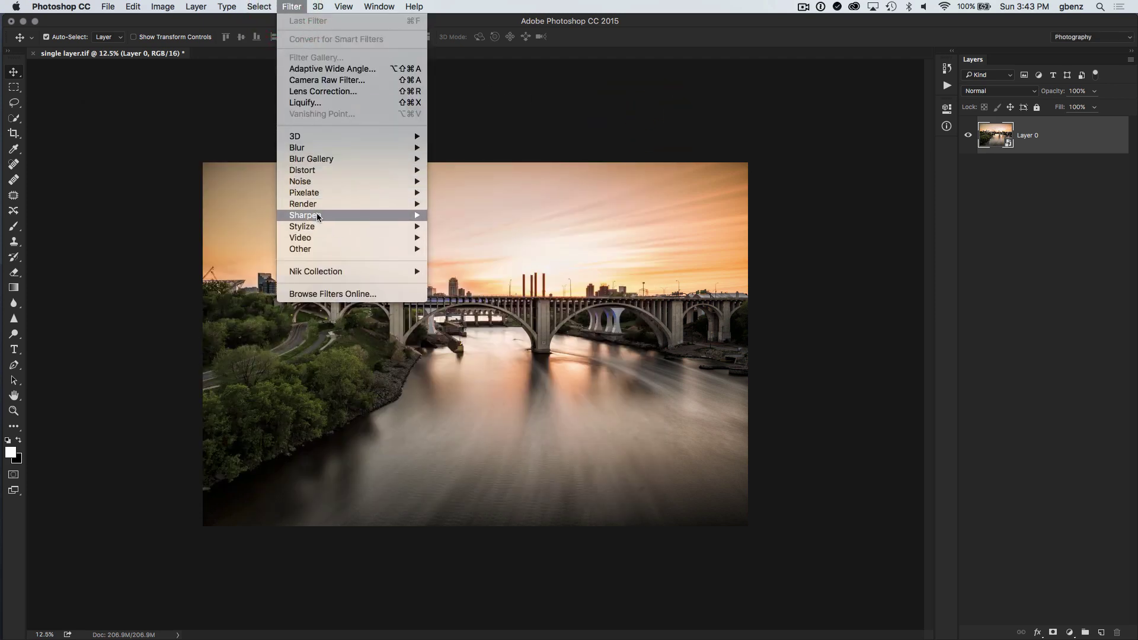
# Reapply the 'my new menus' set and view its green-coded Filter commands.
pyautogui.moveTo(134, 8)
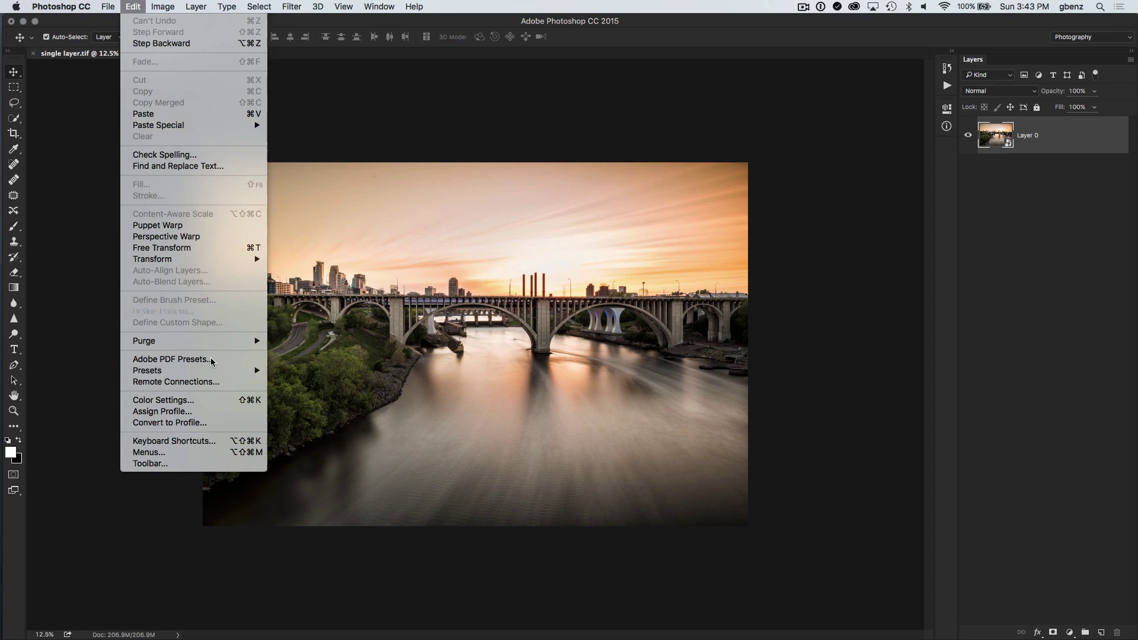
pyautogui.click(159, 454)
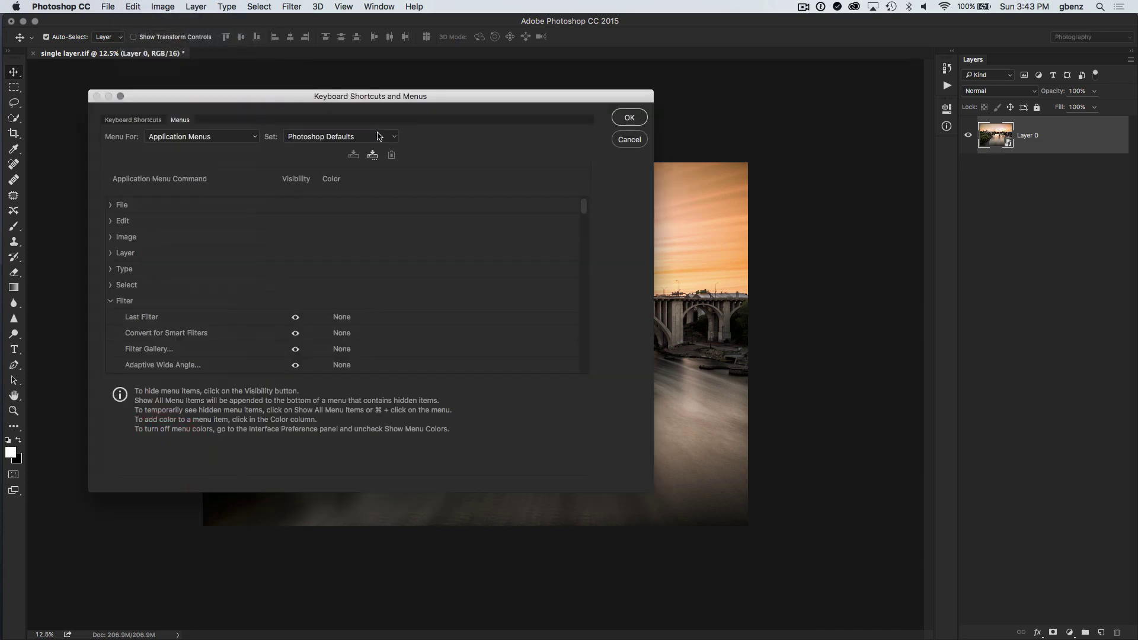
pyautogui.click(365, 140)
pyautogui.click(358, 155)
pyautogui.click(629, 117)
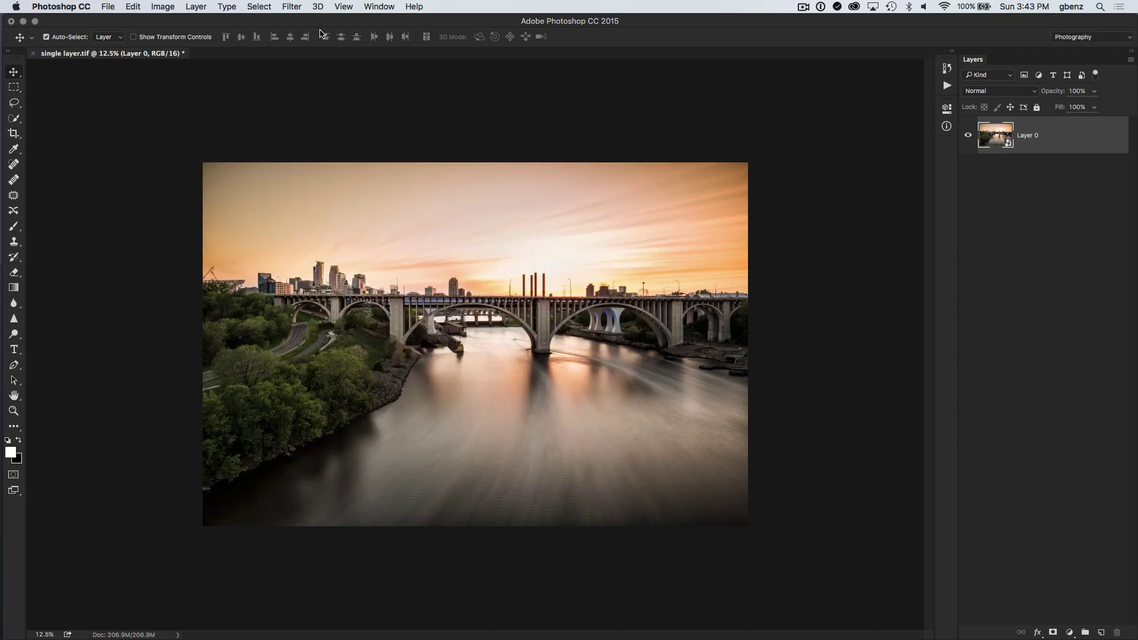
pyautogui.click(292, 7)
pyautogui.moveTo(332, 183)
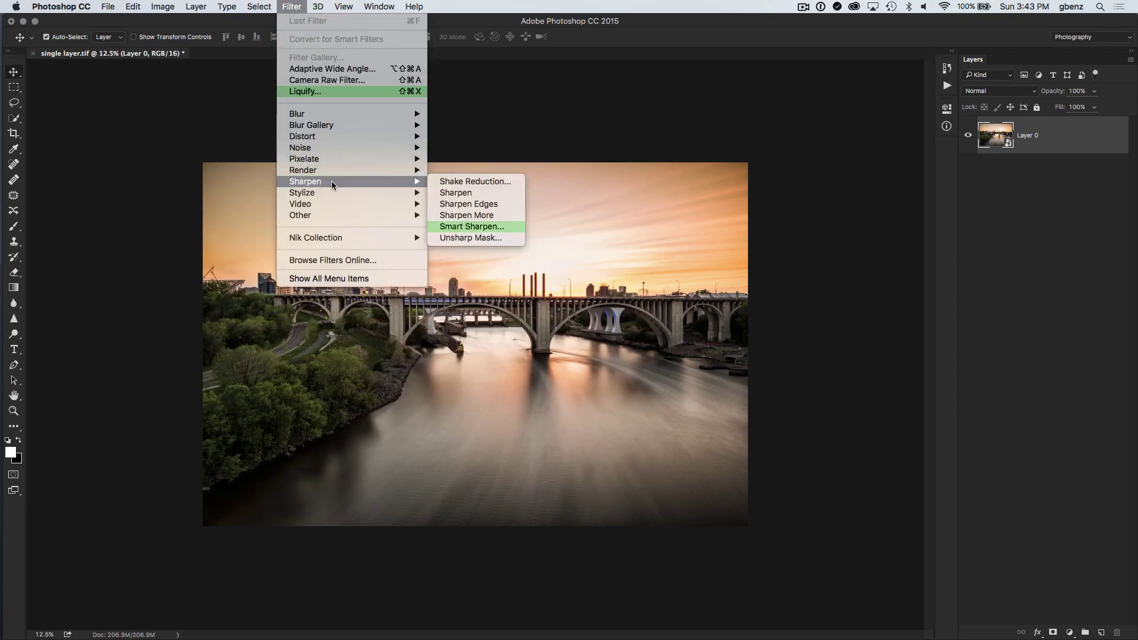
# Reopen the menu settings, leave Last Filter's colour as None, and cancel.
pyautogui.moveTo(132, 7)
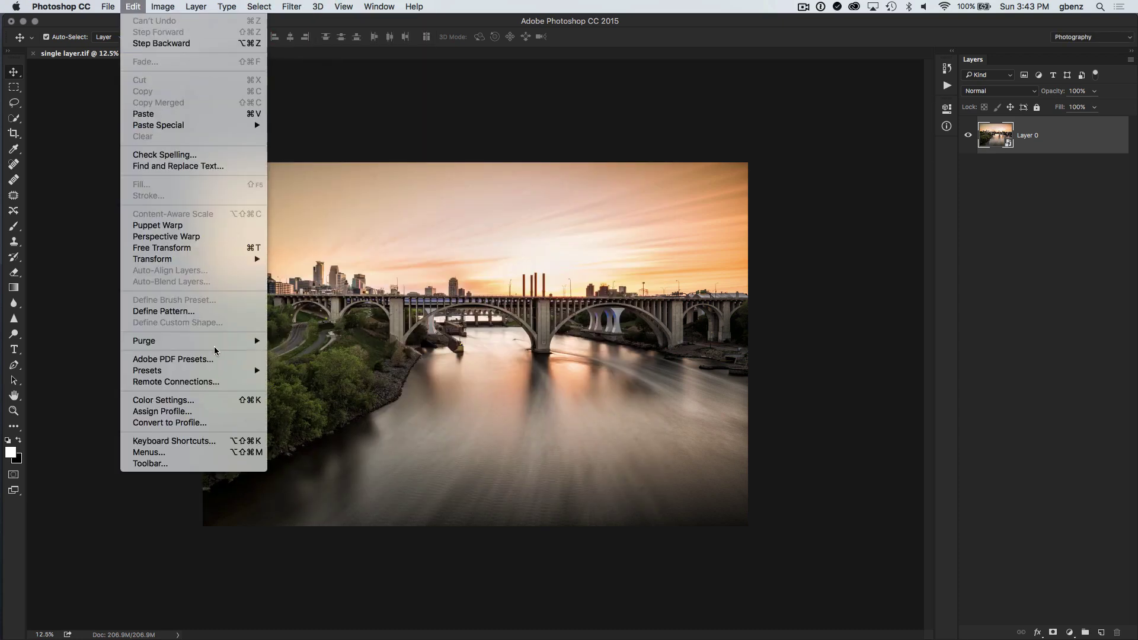
pyautogui.click(185, 453)
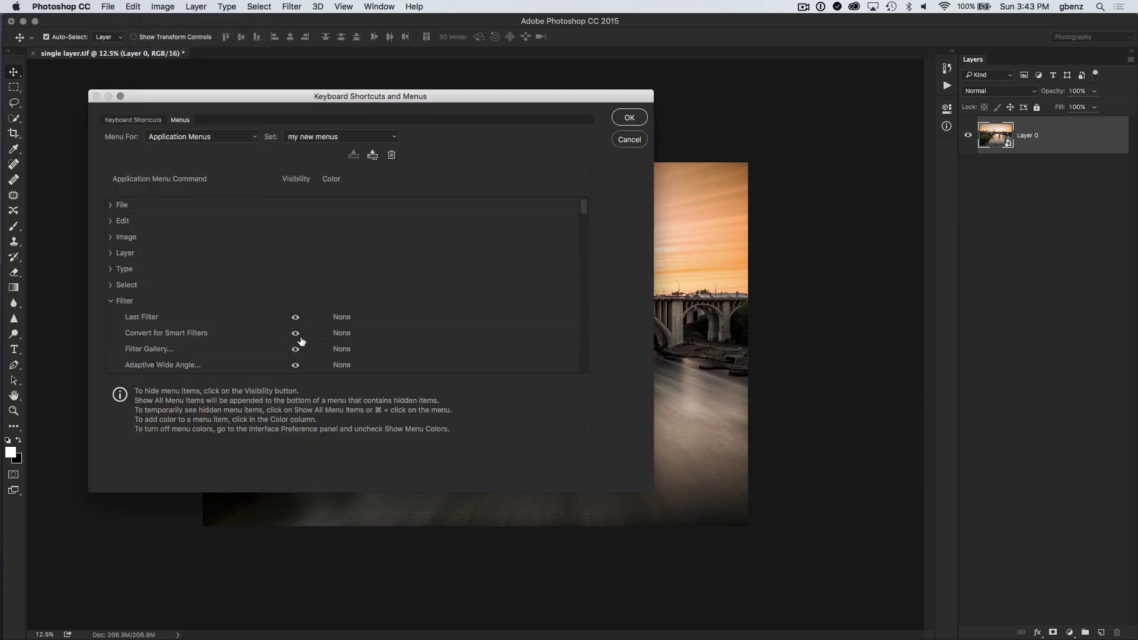
pyautogui.click(346, 317)
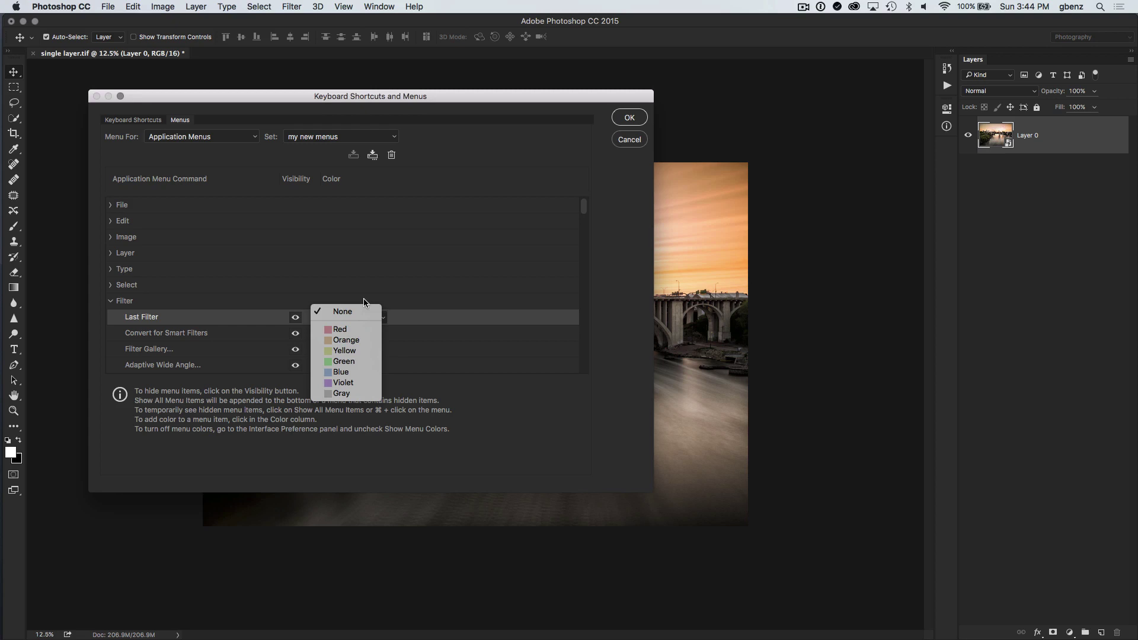
pyautogui.click(368, 199)
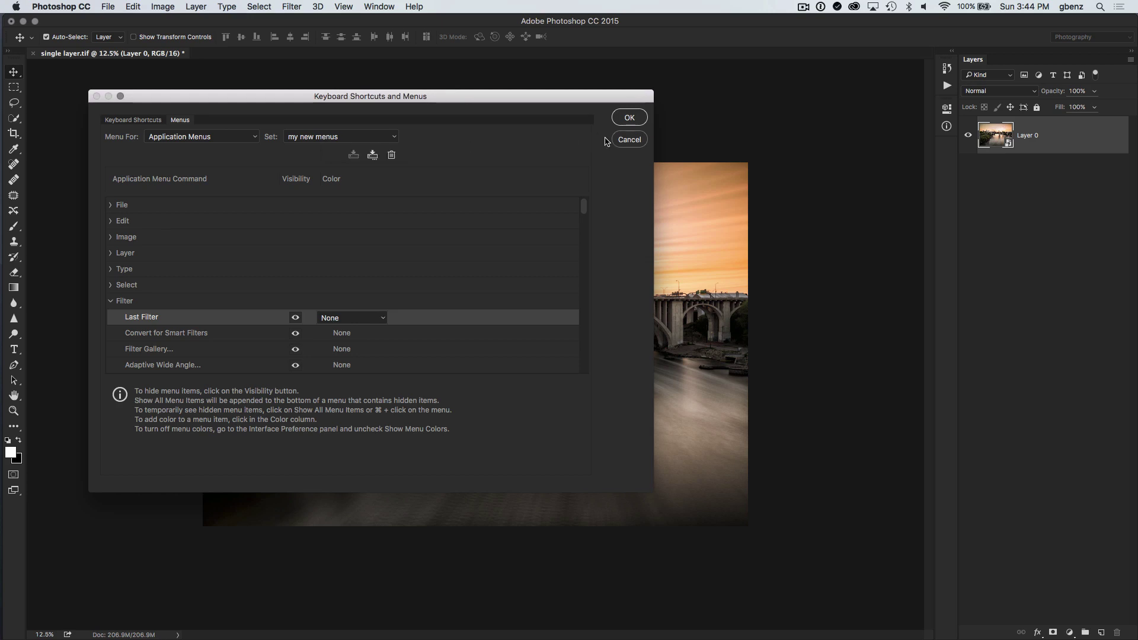
pyautogui.click(628, 139)
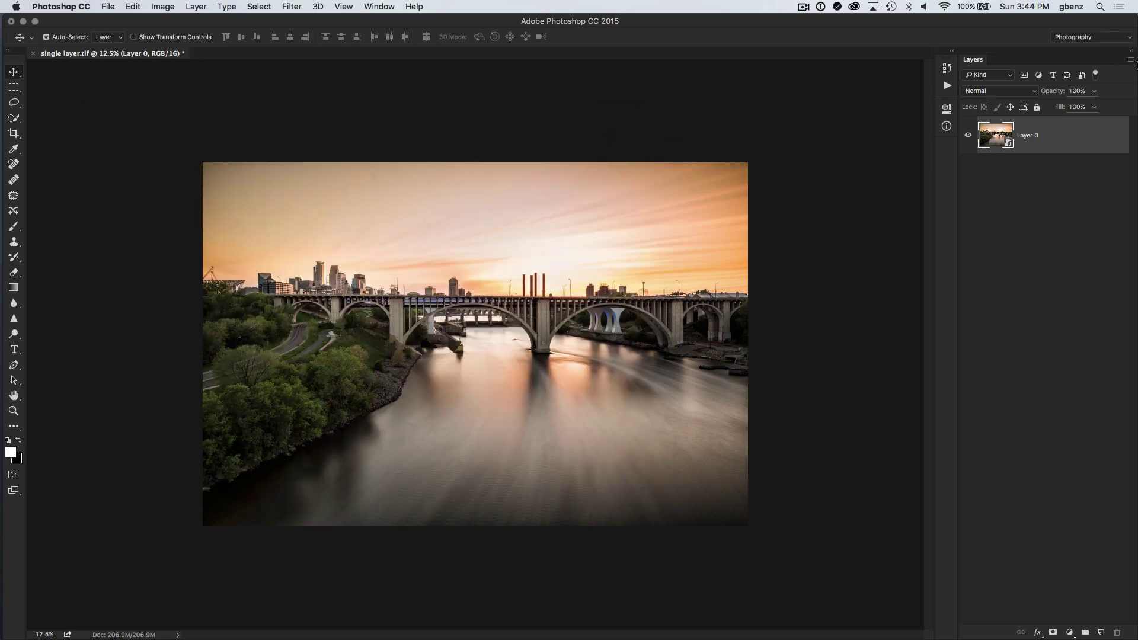
# Show the Channels panel from the Window menu.
pyautogui.click(1132, 60)
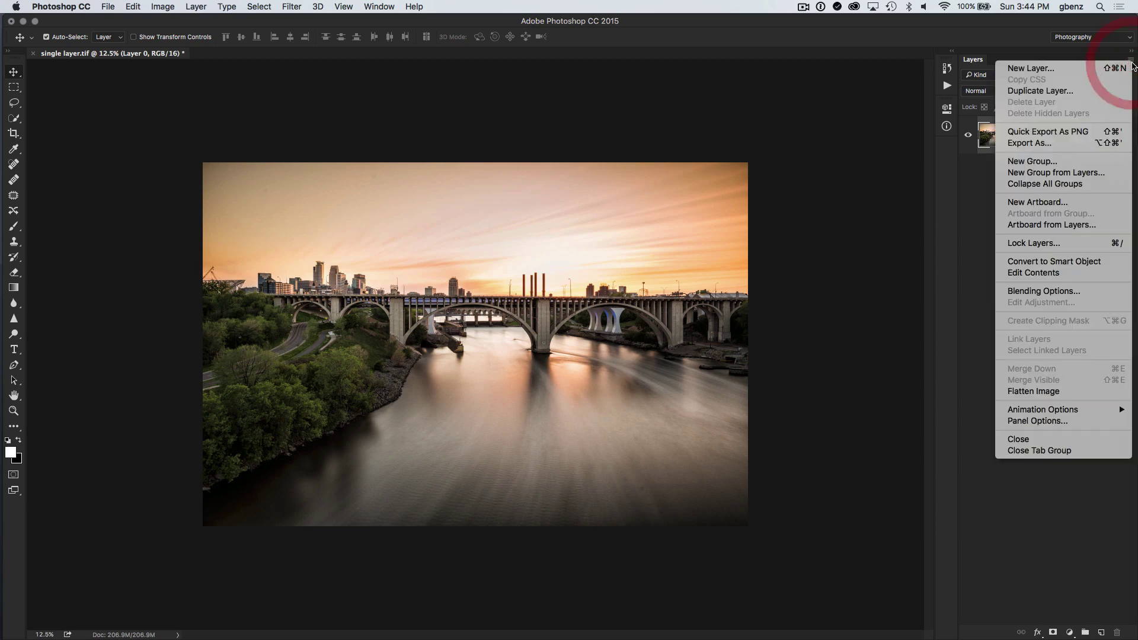
pyautogui.click(1107, 57)
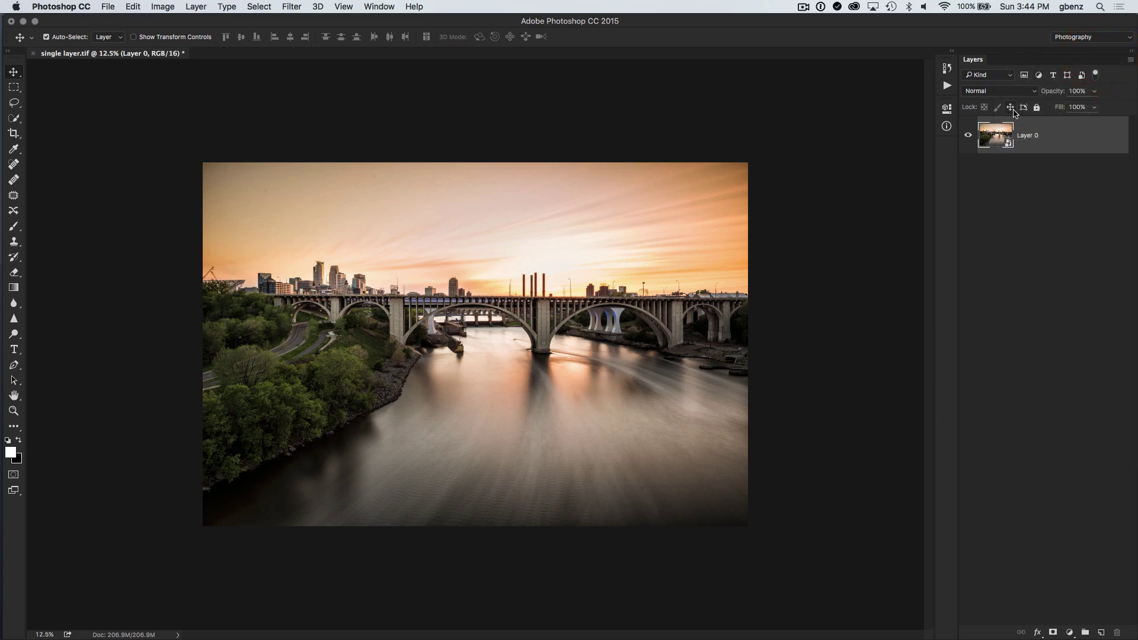
pyautogui.click(379, 6)
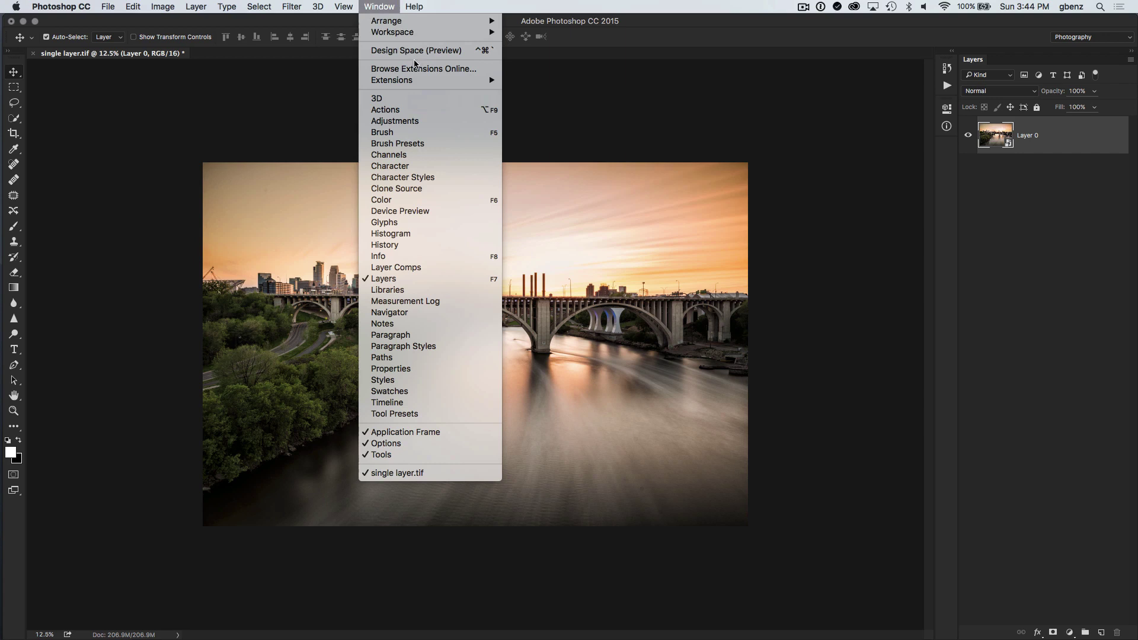
pyautogui.click(414, 158)
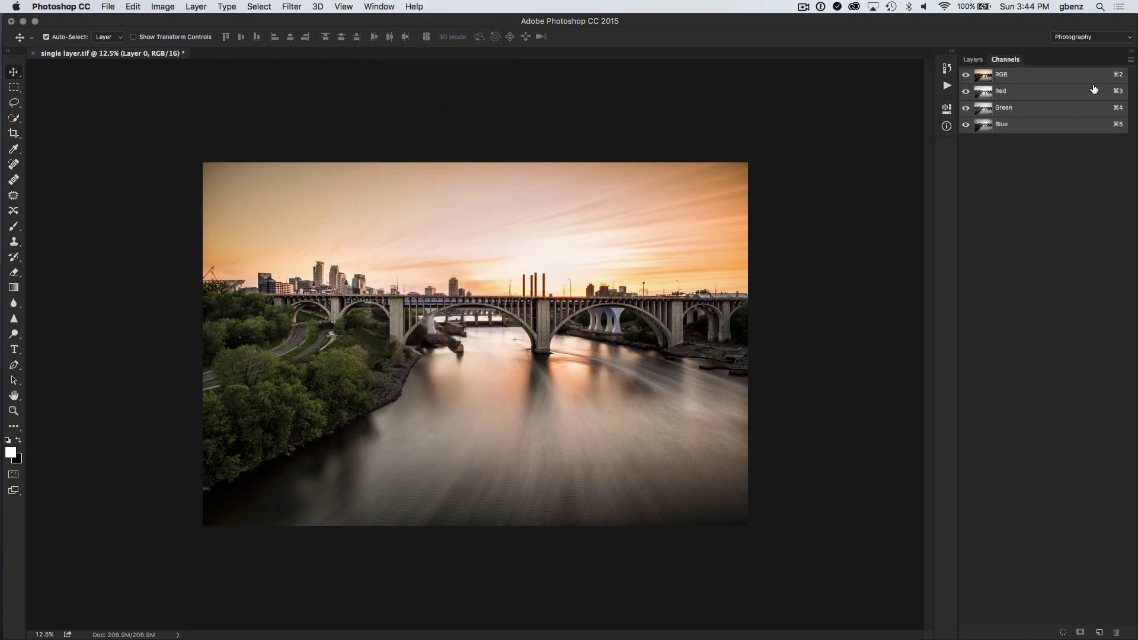
# Dock Channels as a collapsed icon beside the Layers panel, checking its flyout menu.
pyautogui.click(1130, 62)
pyautogui.moveTo(1007, 60); pyautogui.dragTo(948, 159)
pyautogui.click(947, 152)
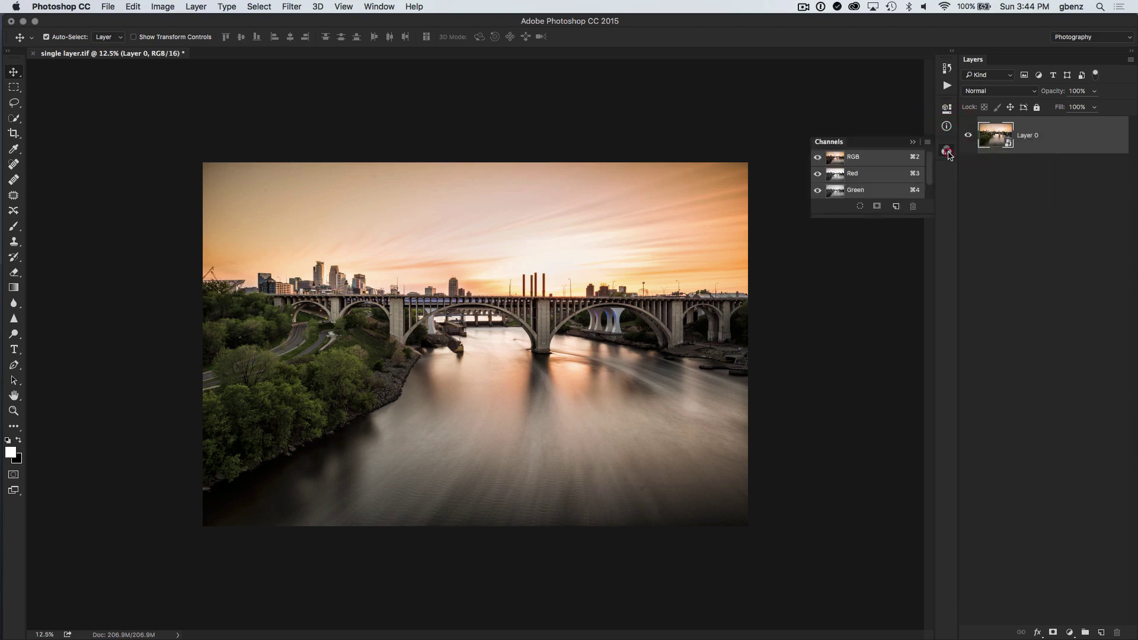
pyautogui.click(927, 142)
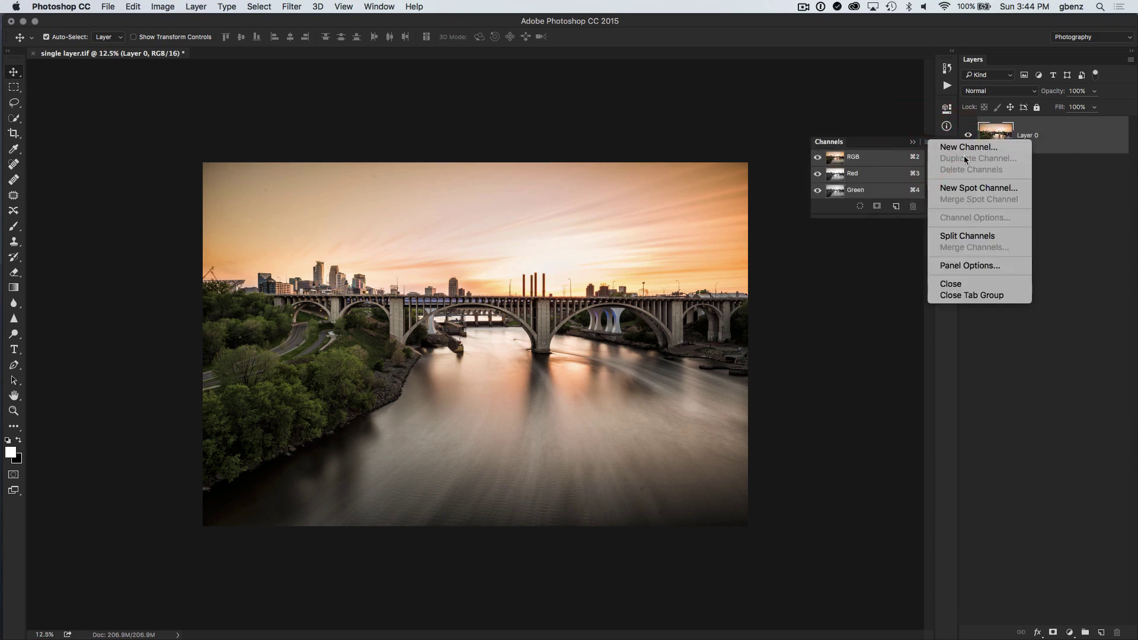
pyautogui.click(1045, 228)
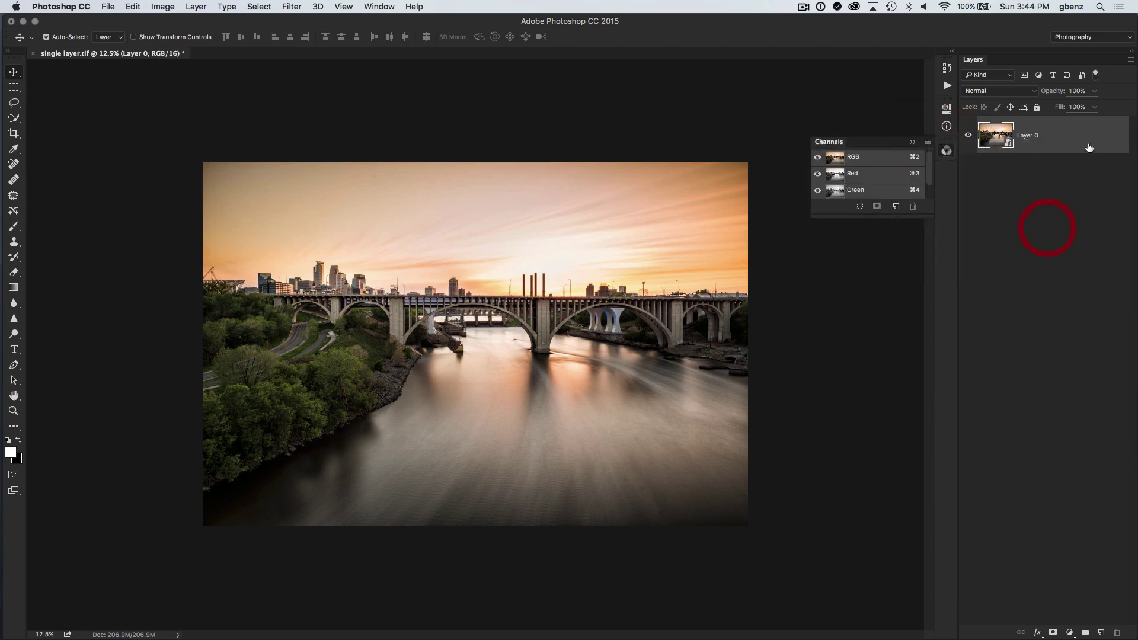
pyautogui.click(947, 152)
pyautogui.click(1131, 62)
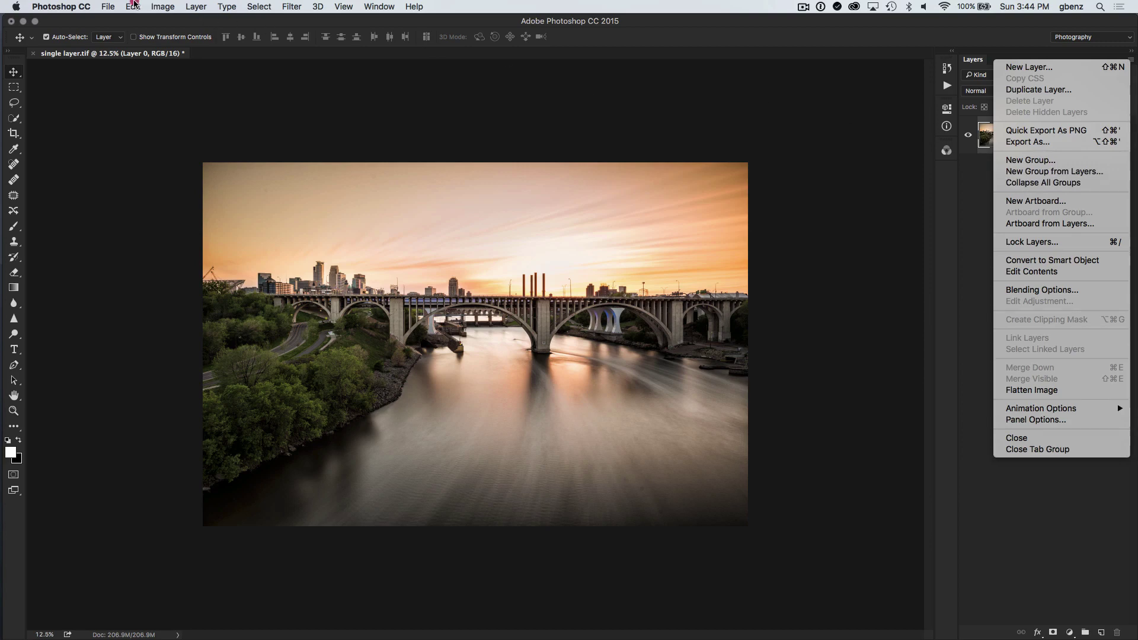
# Open Edit > Menus, set Menu For to Panel Menus and expand the Layers entries.
pyautogui.click(134, 7)
pyautogui.click(133, 6)
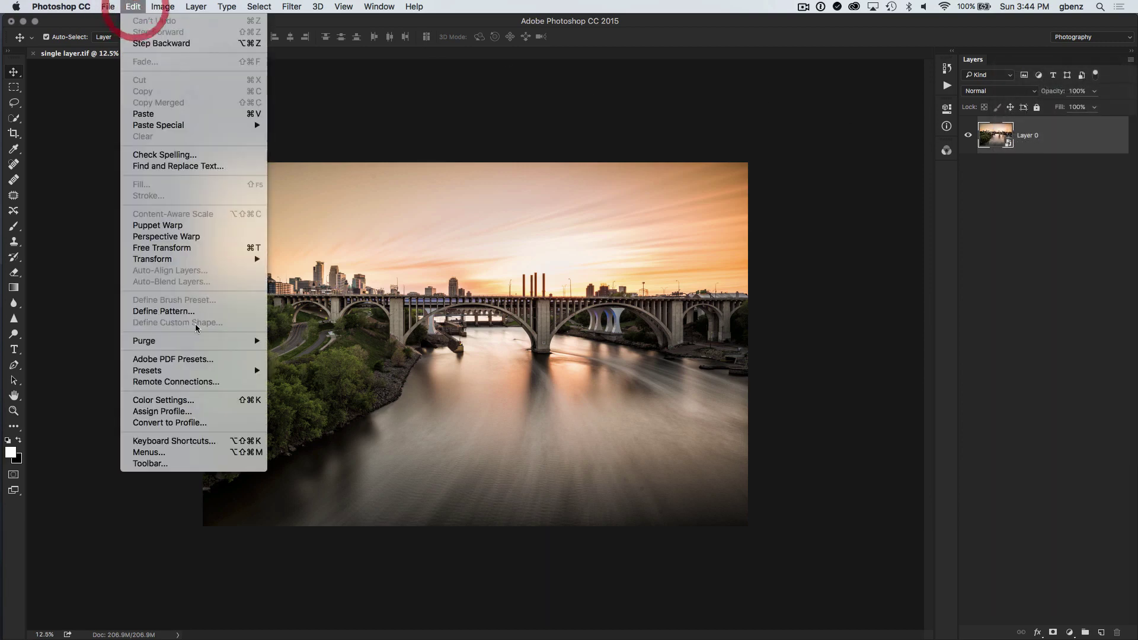
pyautogui.click(155, 452)
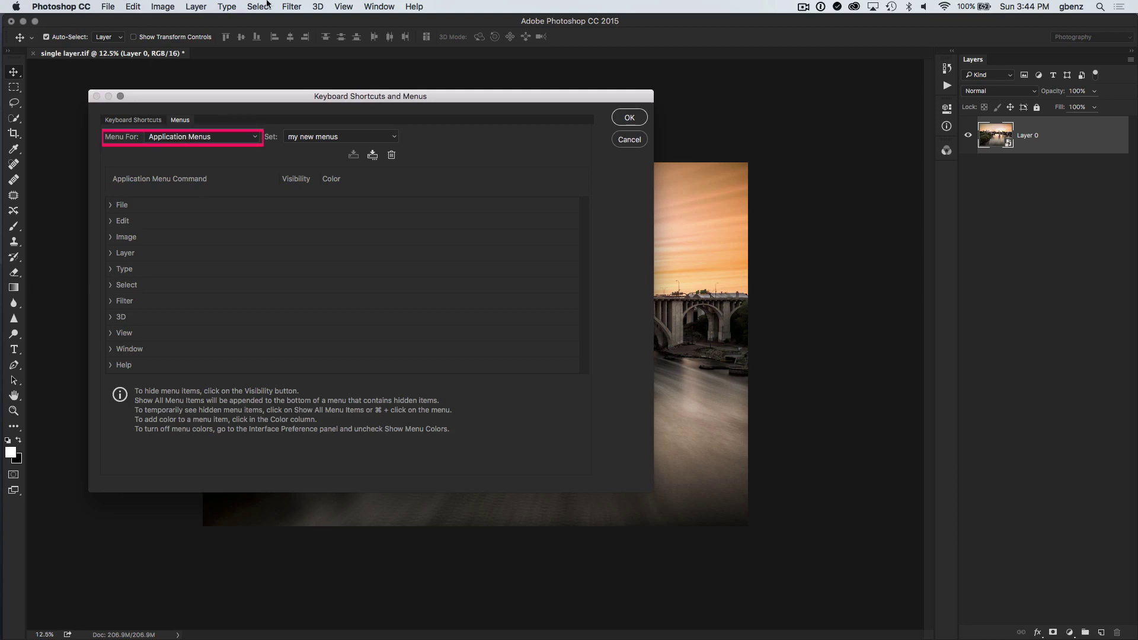
pyautogui.click(171, 137)
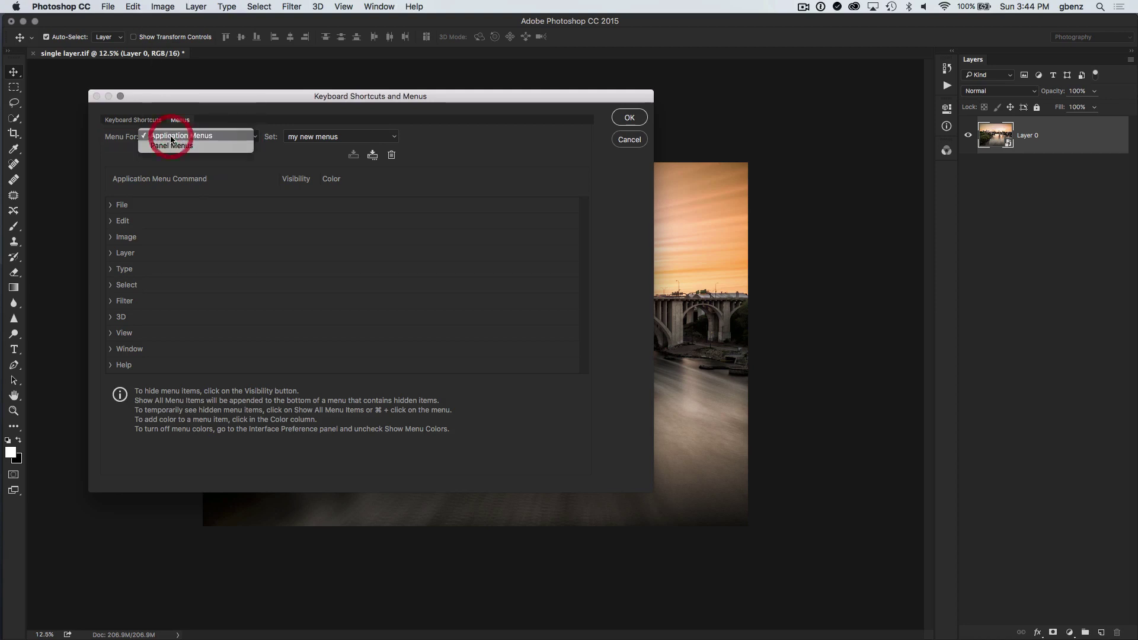
pyautogui.click(175, 146)
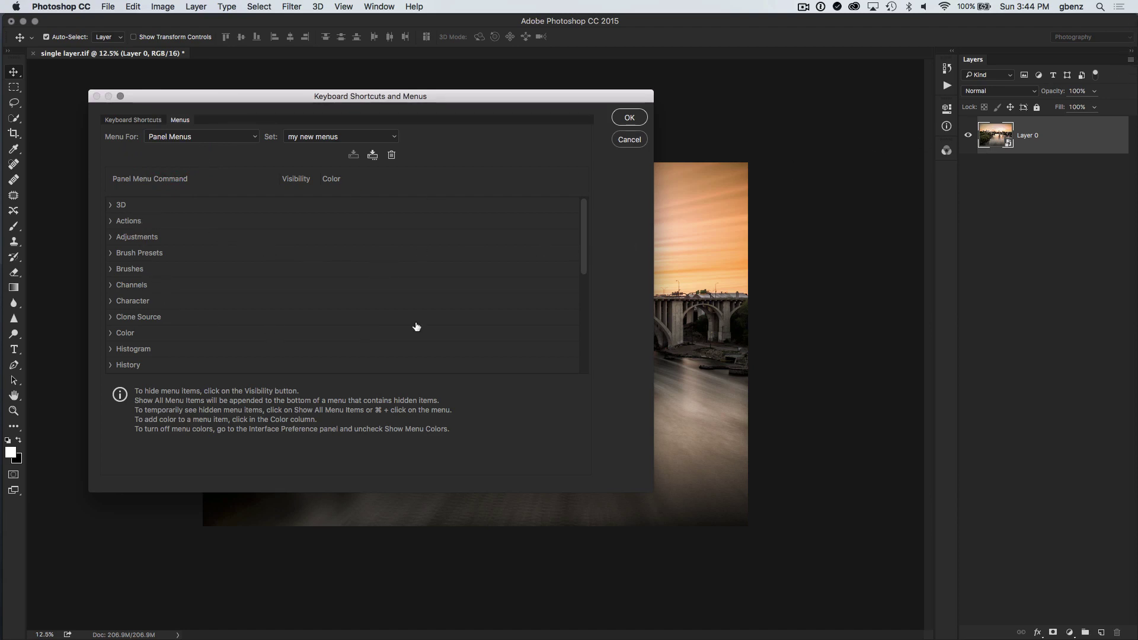
pyautogui.moveTo(584, 261); pyautogui.dragTo(582, 303)
pyautogui.click(105, 333)
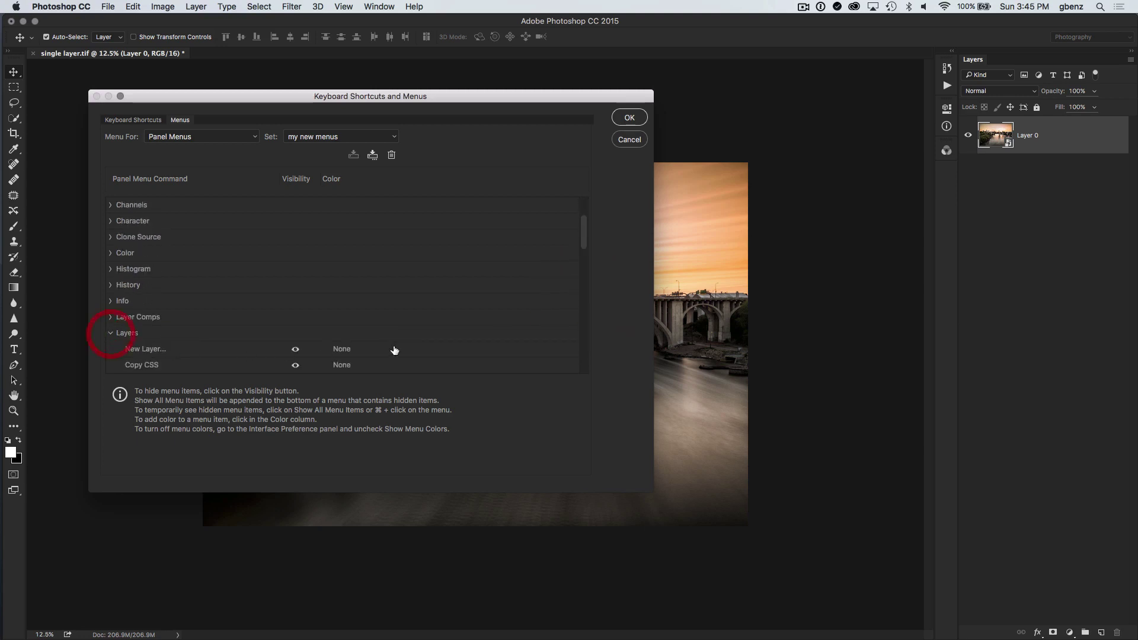
pyautogui.moveTo(581, 237); pyautogui.dragTo(585, 273)
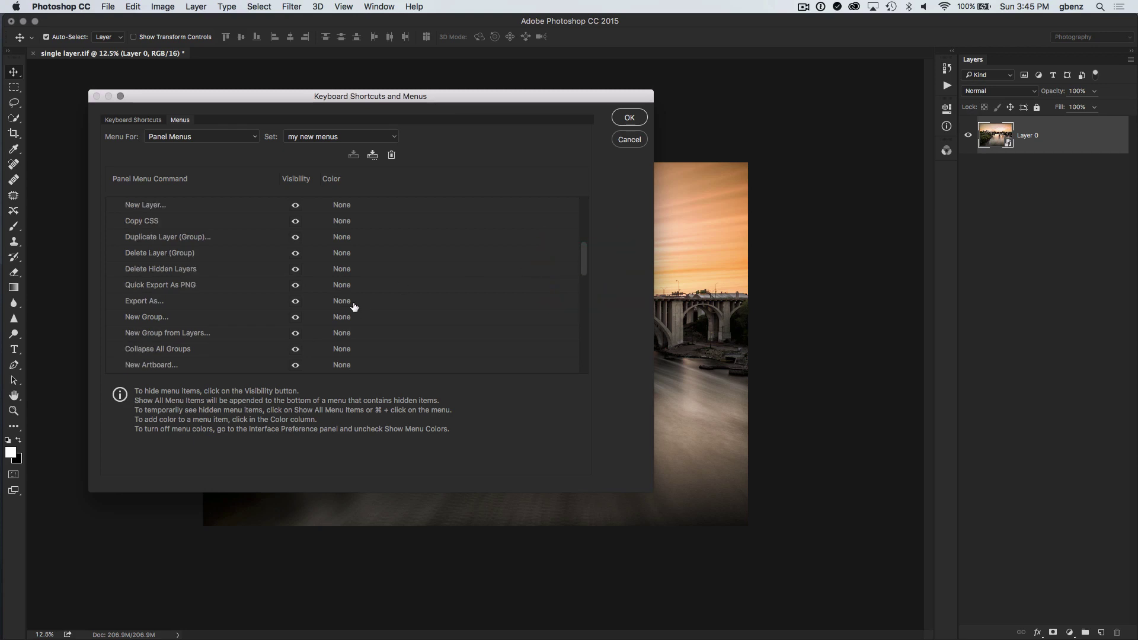
# Colour Duplicate Layer green and make Export As red and hidden.
pyautogui.click(342, 236)
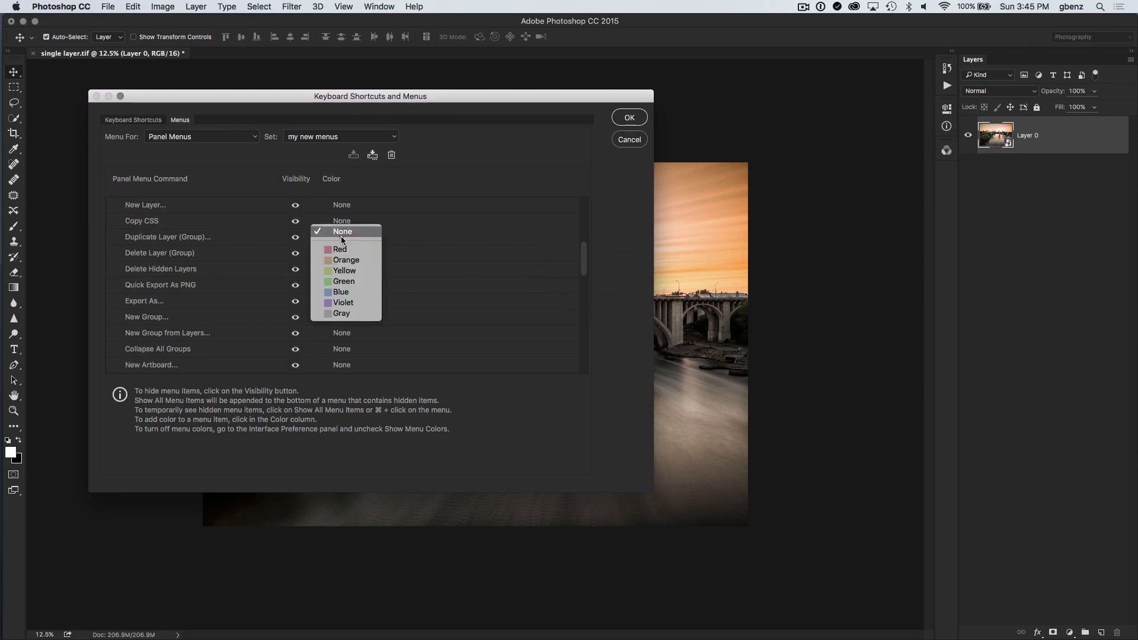
pyautogui.click(348, 281)
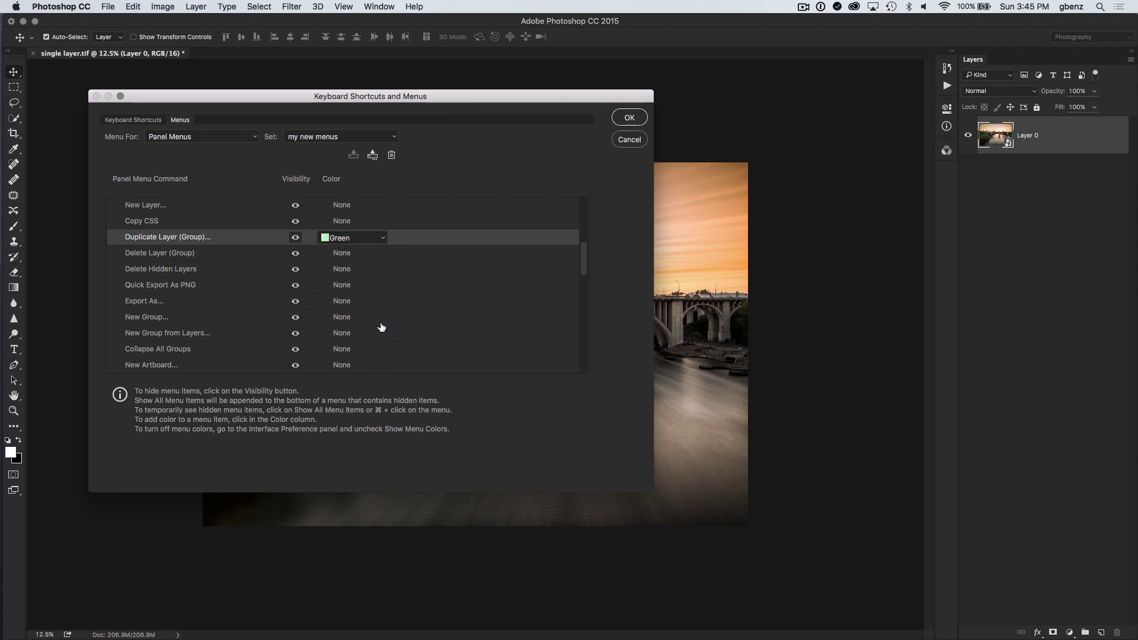
pyautogui.click(346, 302)
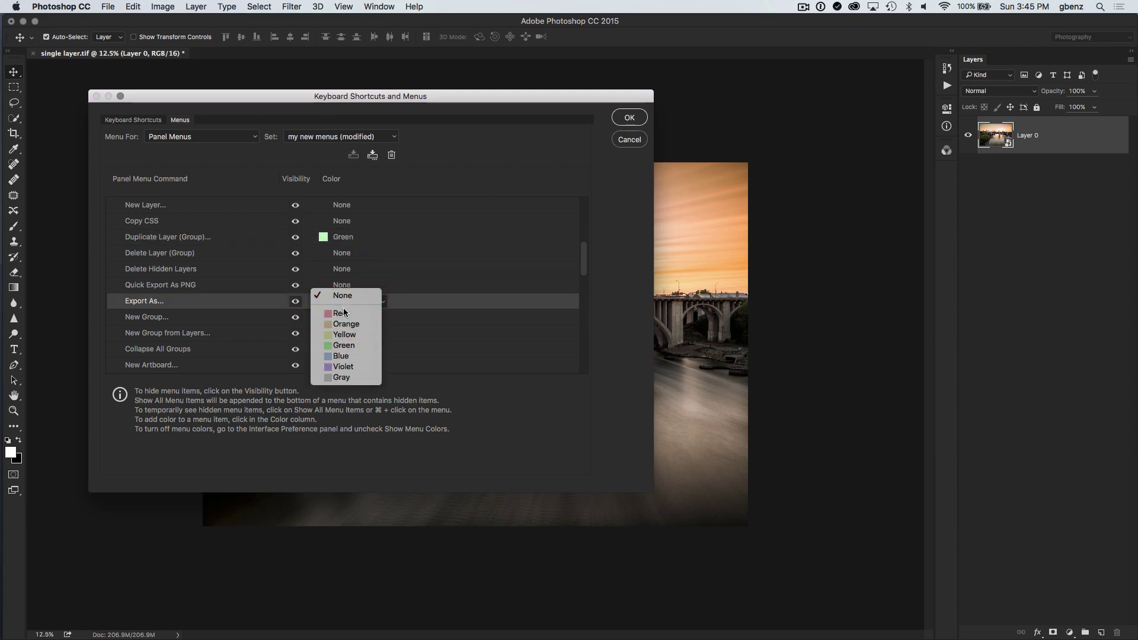
pyautogui.click(345, 313)
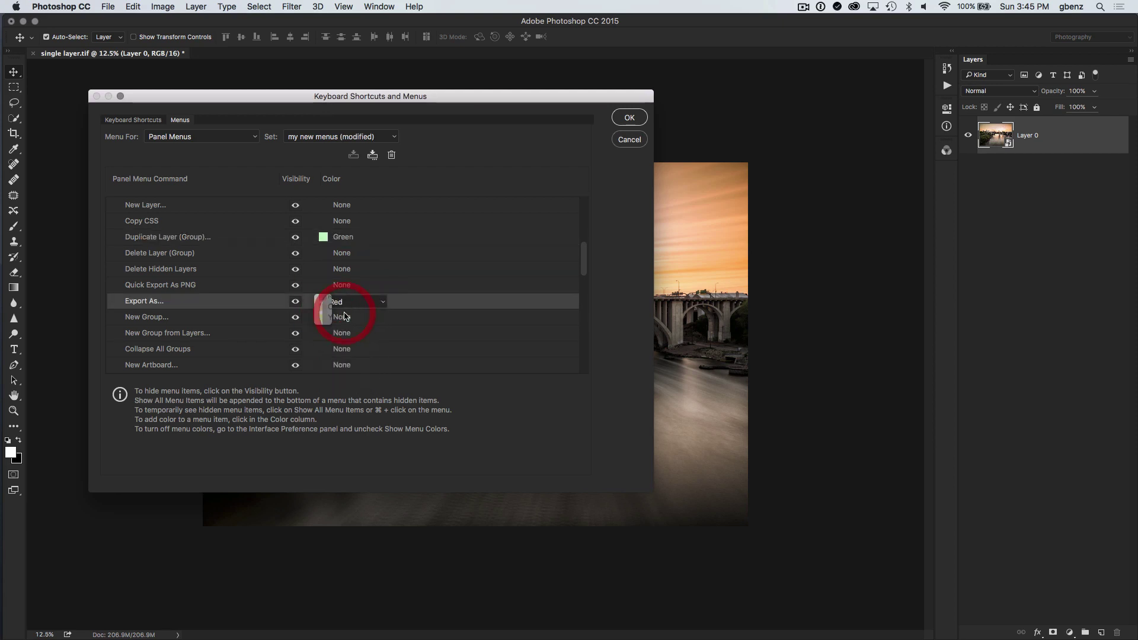
pyautogui.click(295, 302)
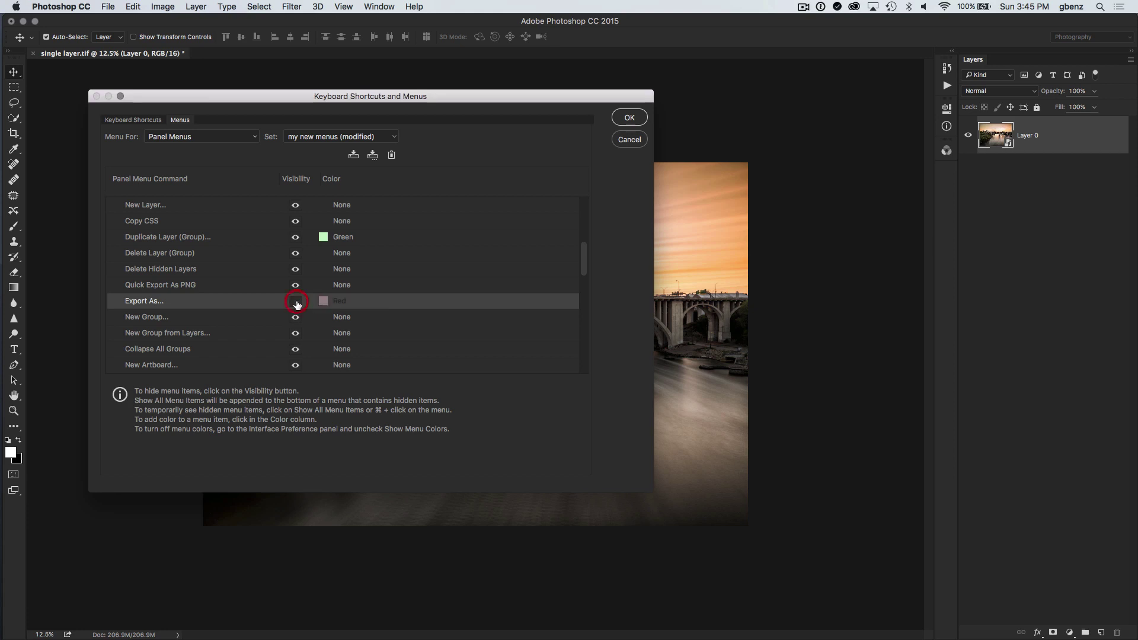
# Make New Group, New Group from Layers and New Artboard red and hidden, then click OK.
pyautogui.click(346, 318)
pyautogui.click(343, 329)
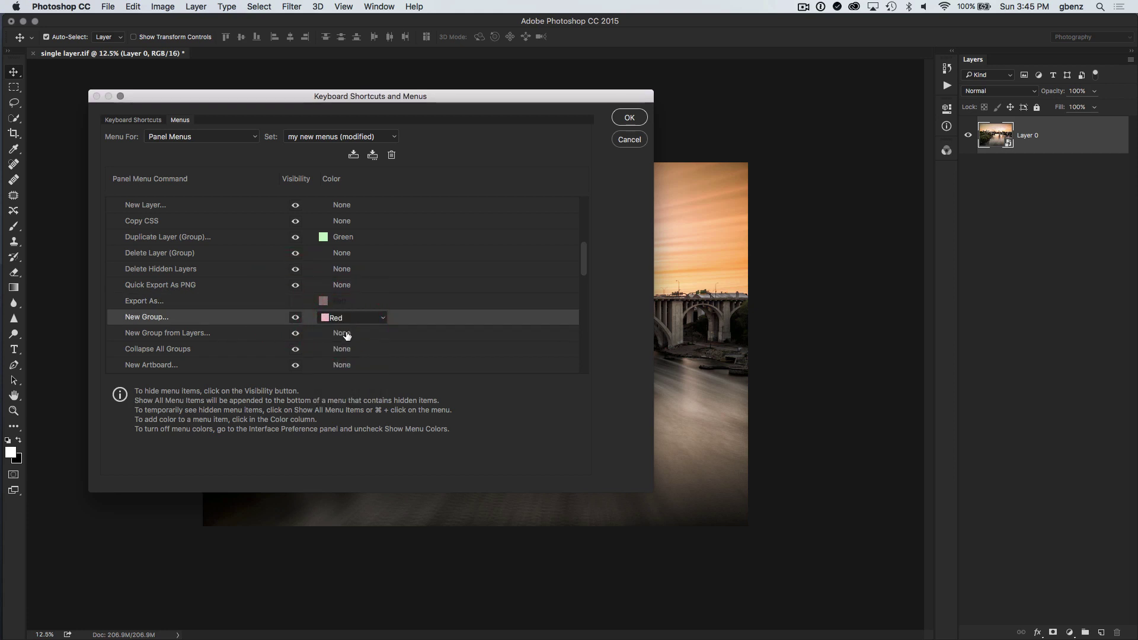
pyautogui.click(347, 334)
pyautogui.click(347, 345)
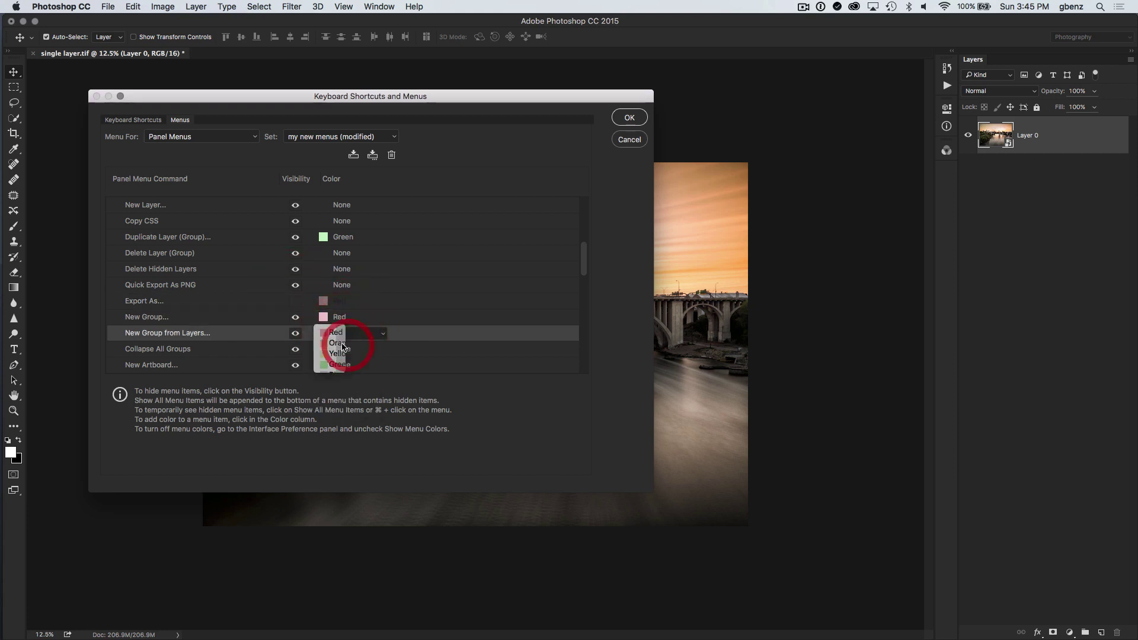
pyautogui.click(296, 333)
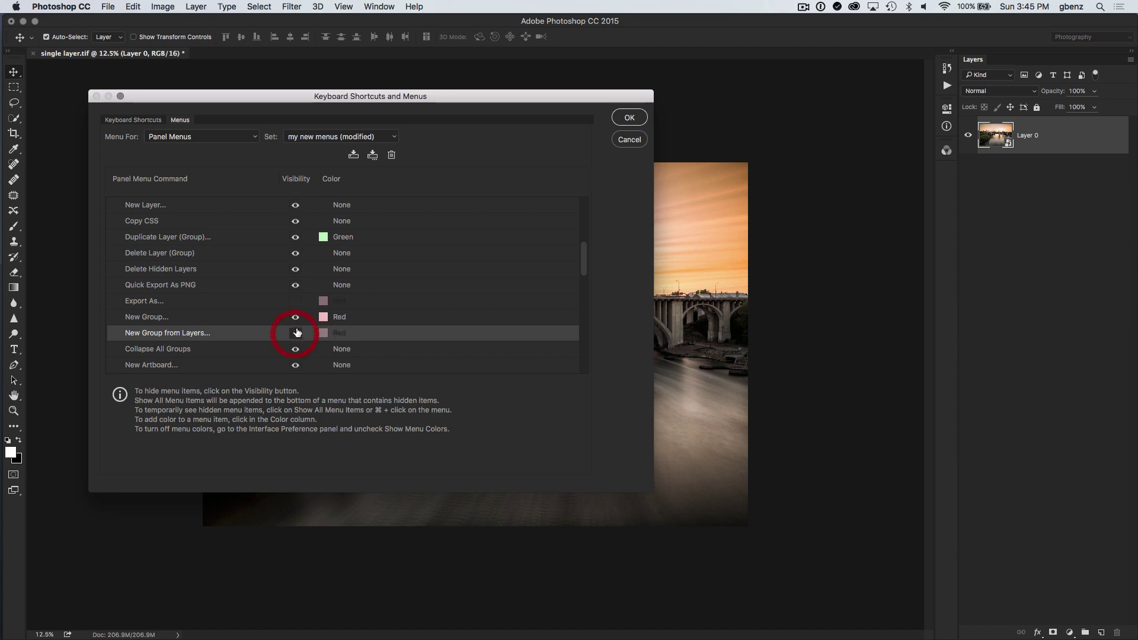
pyautogui.click(586, 270)
pyautogui.scroll(-3, 585, 270)
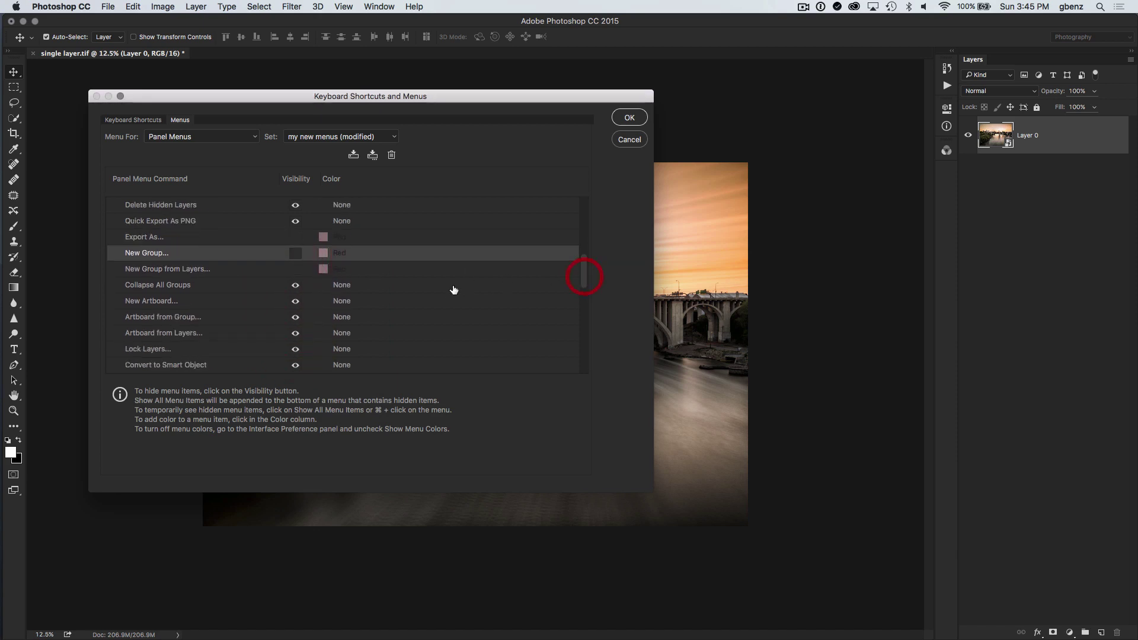
pyautogui.click(342, 303)
pyautogui.click(347, 309)
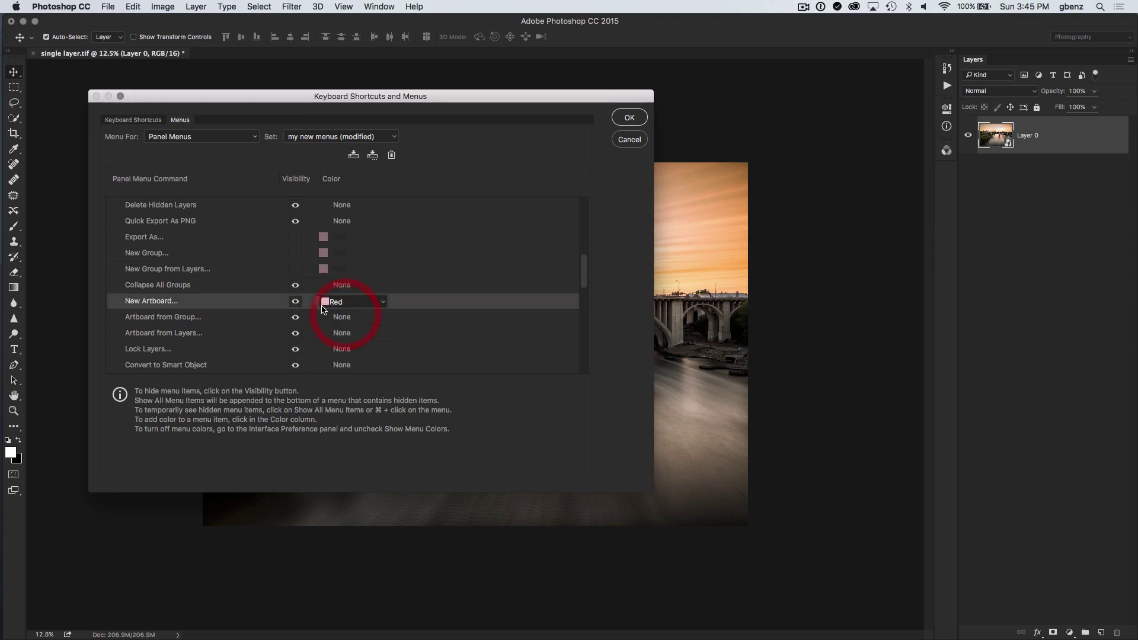
pyautogui.click(296, 302)
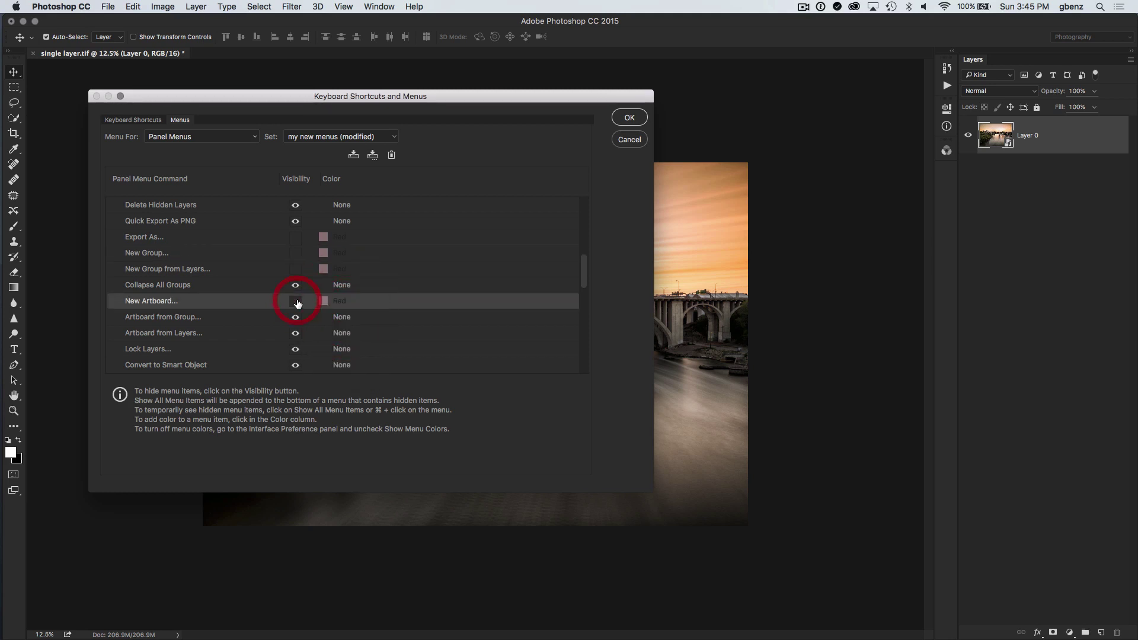
pyautogui.click(627, 118)
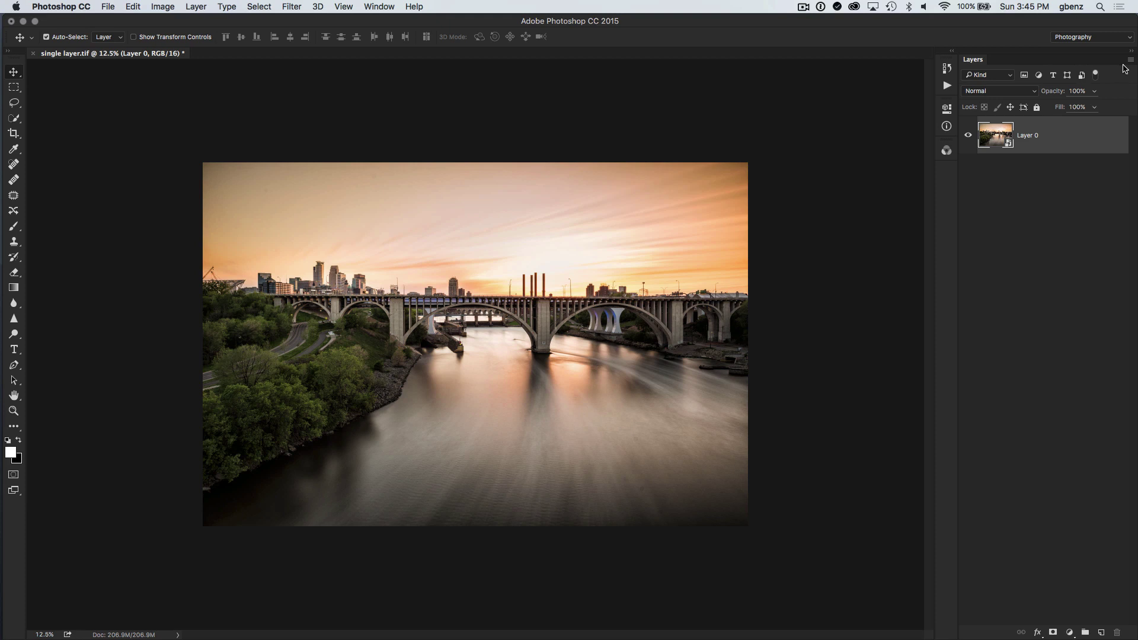
# Open the Layers panel menu and reveal its hidden items with Show All Menu Items.
pyautogui.click(1130, 60)
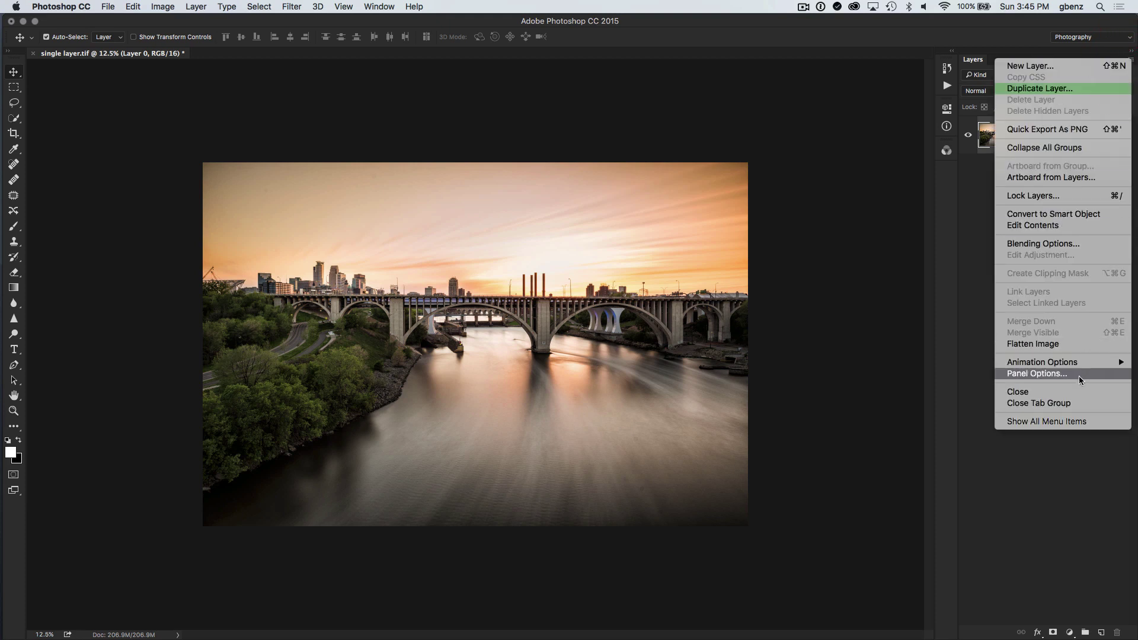
pyautogui.click(1054, 422)
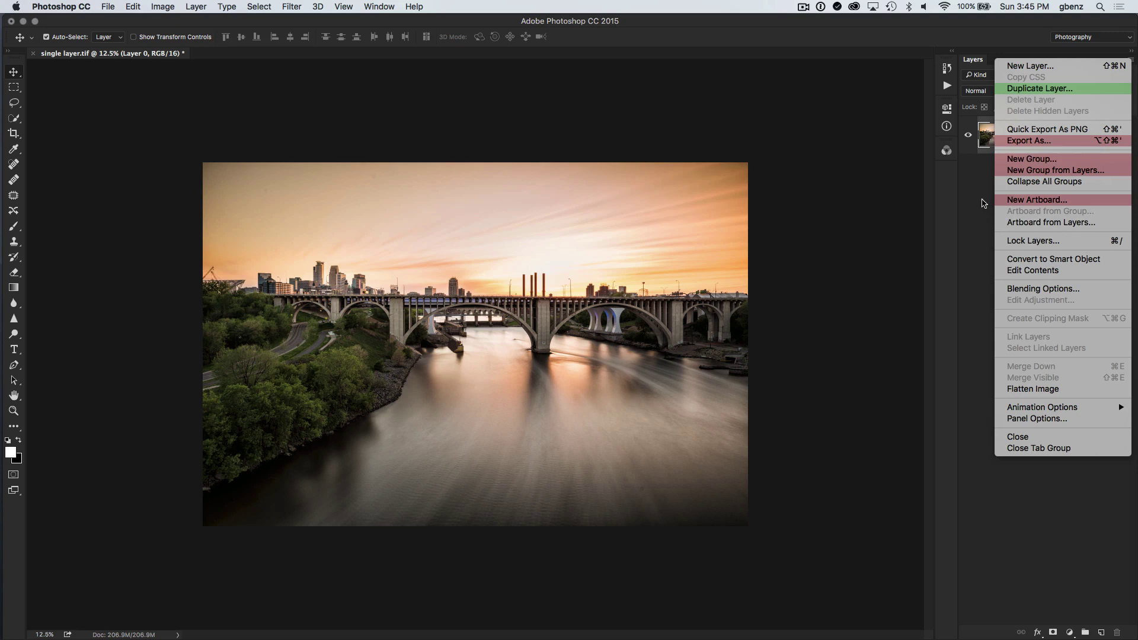
pyautogui.click(984, 203)
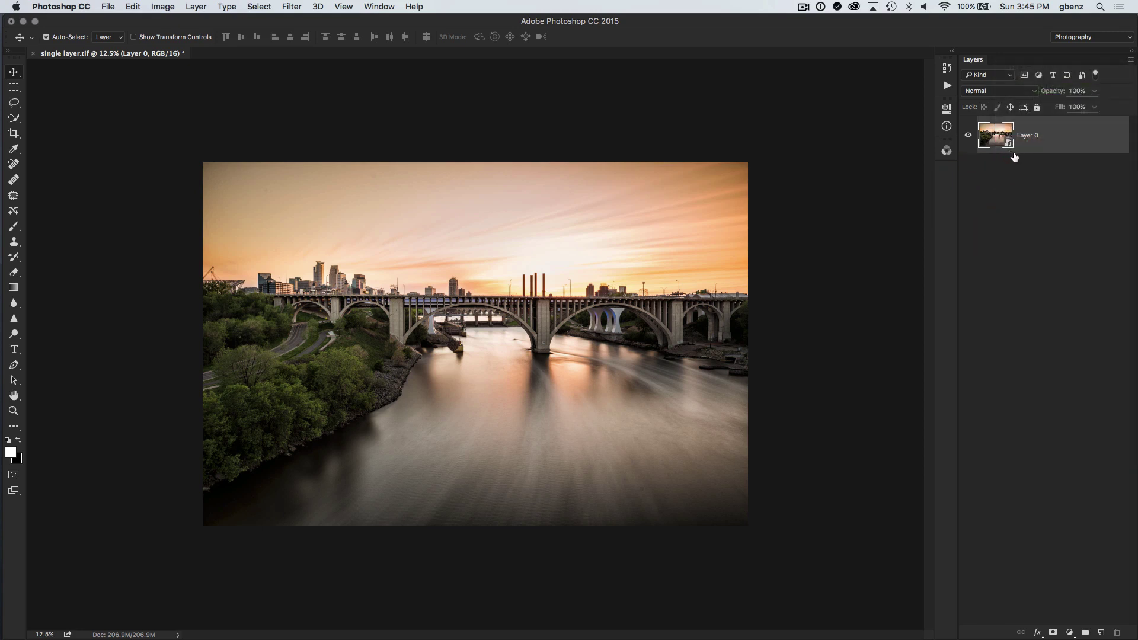
# Inspect the layer's context menu and the Layers panel menu, then open the Filter menu.
pyautogui.rightClick(1047, 146)
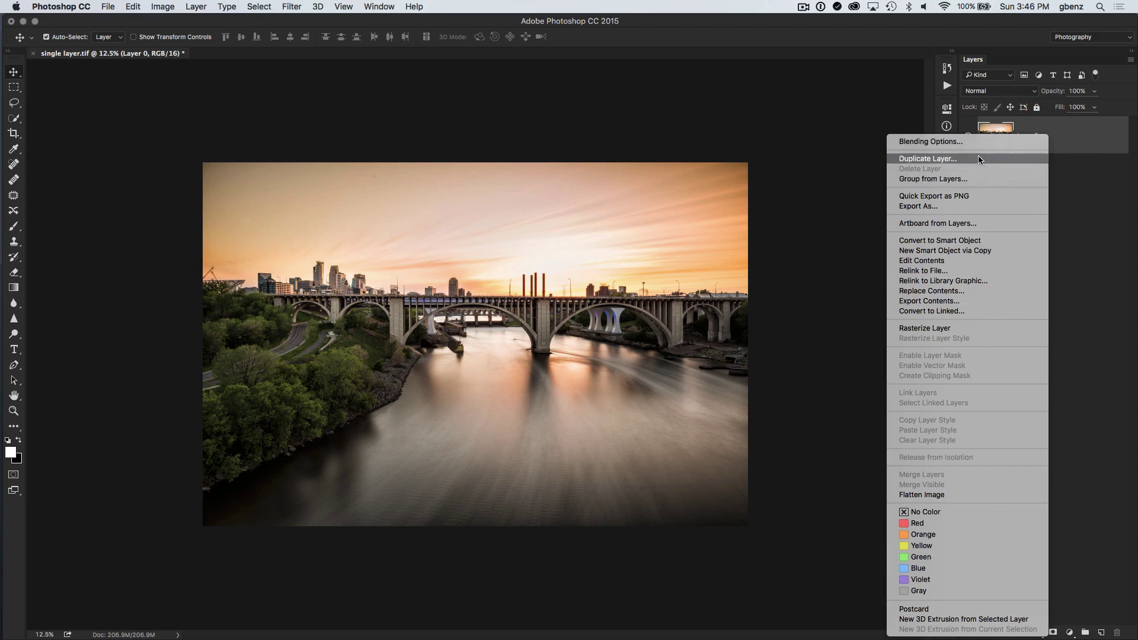
pyautogui.click(1071, 199)
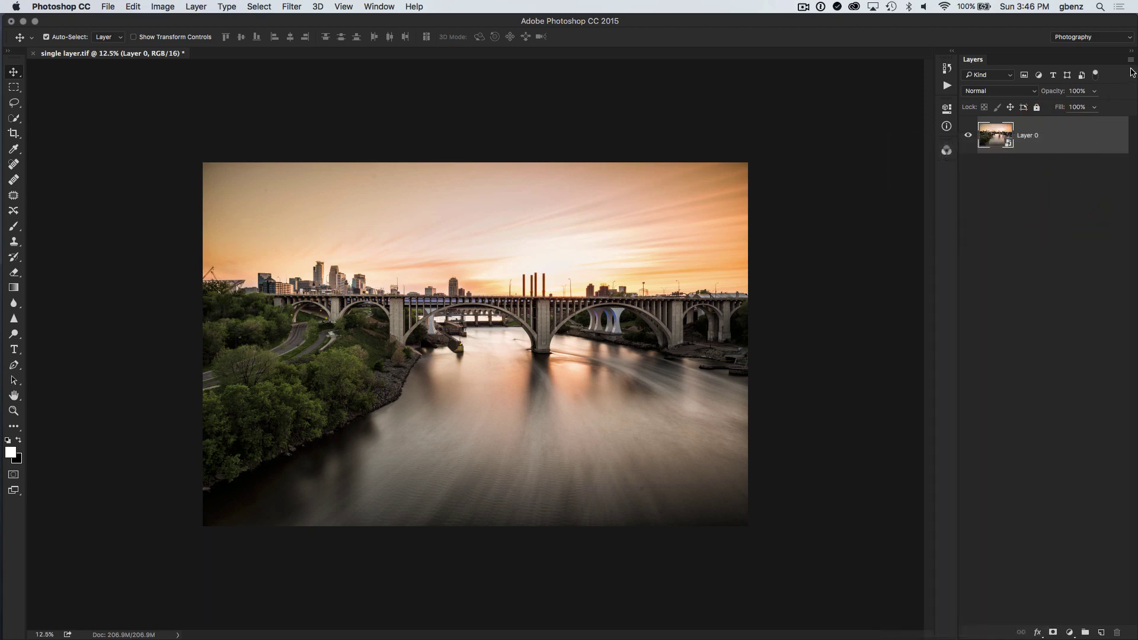
pyautogui.click(1131, 60)
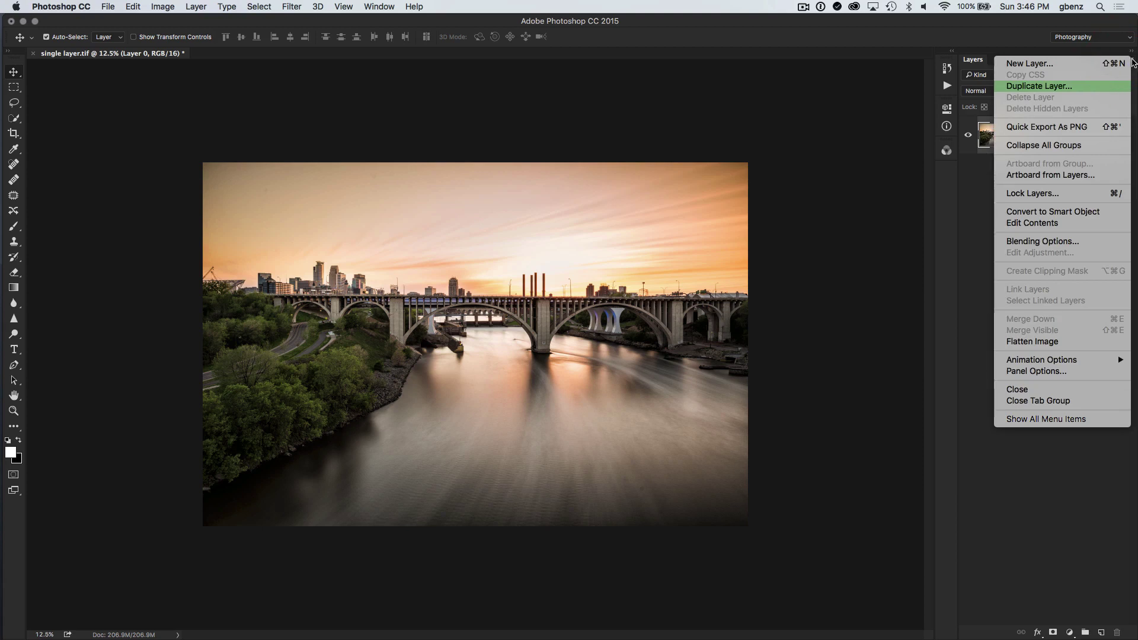
pyautogui.click(1131, 60)
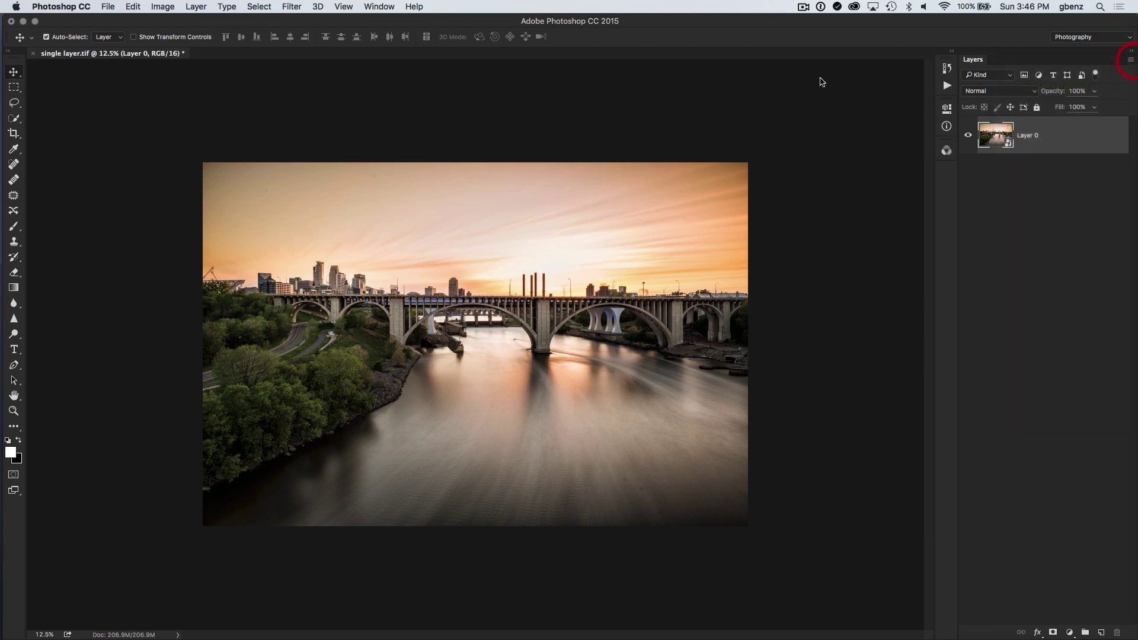
pyautogui.click(291, 6)
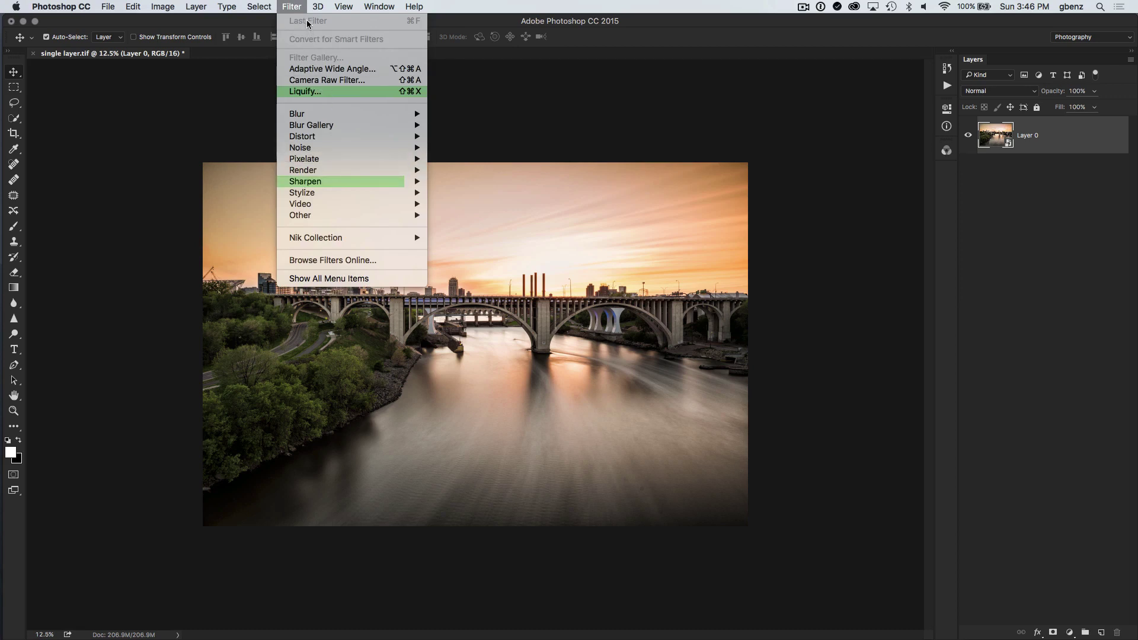
# Review the customised Filter, Type and Select menus, then dismiss the open menu.
pyautogui.moveTo(215, 2)
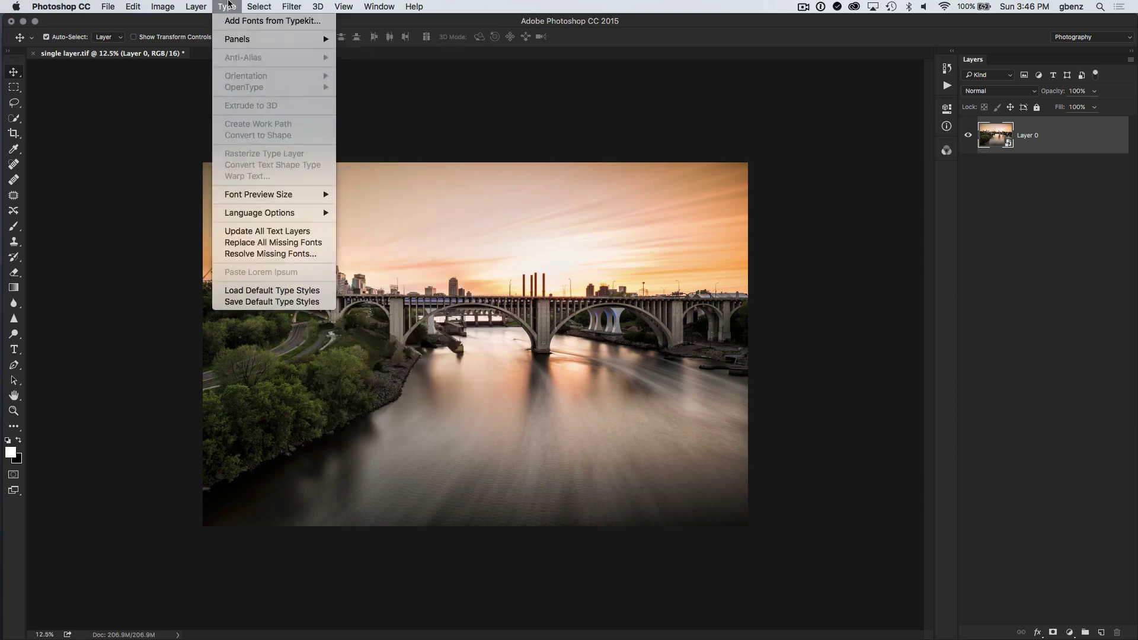
pyautogui.moveTo(259, 7)
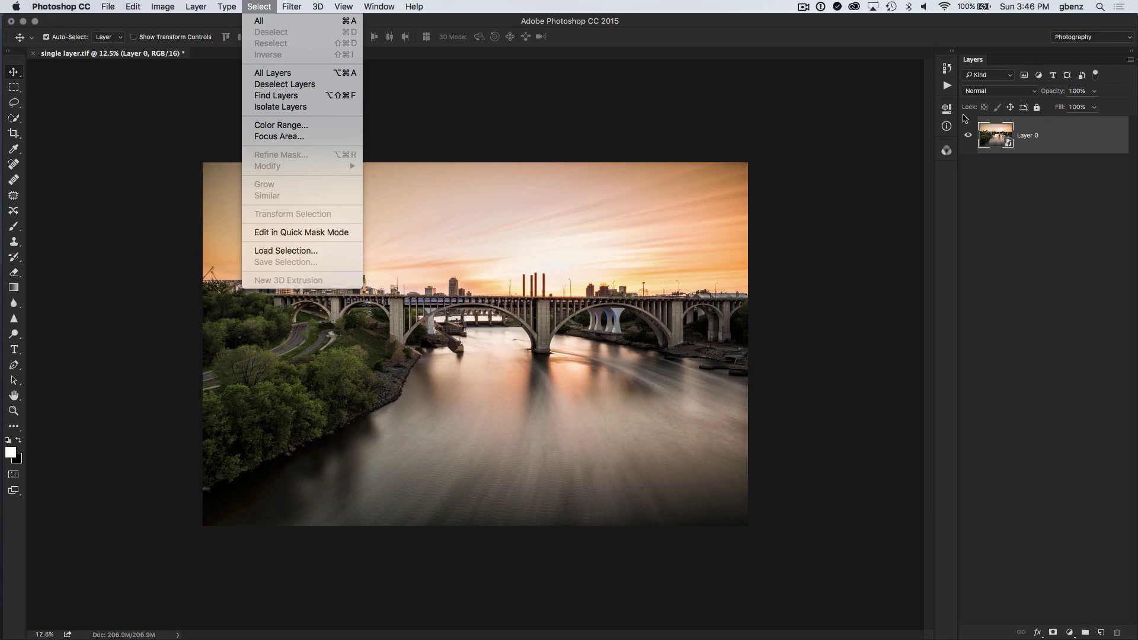
pyautogui.click(453, 20)
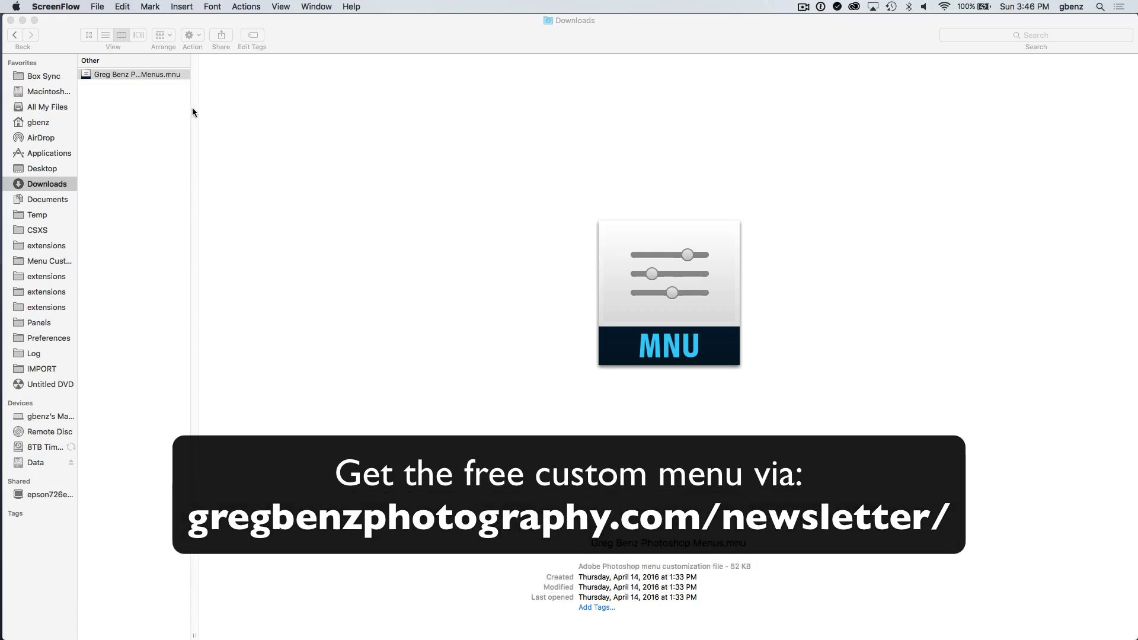
# Open the downloaded 52 KB .mnu menu file from Finder's Downloads folder in Photoshop.
pyautogui.click(198, 633)
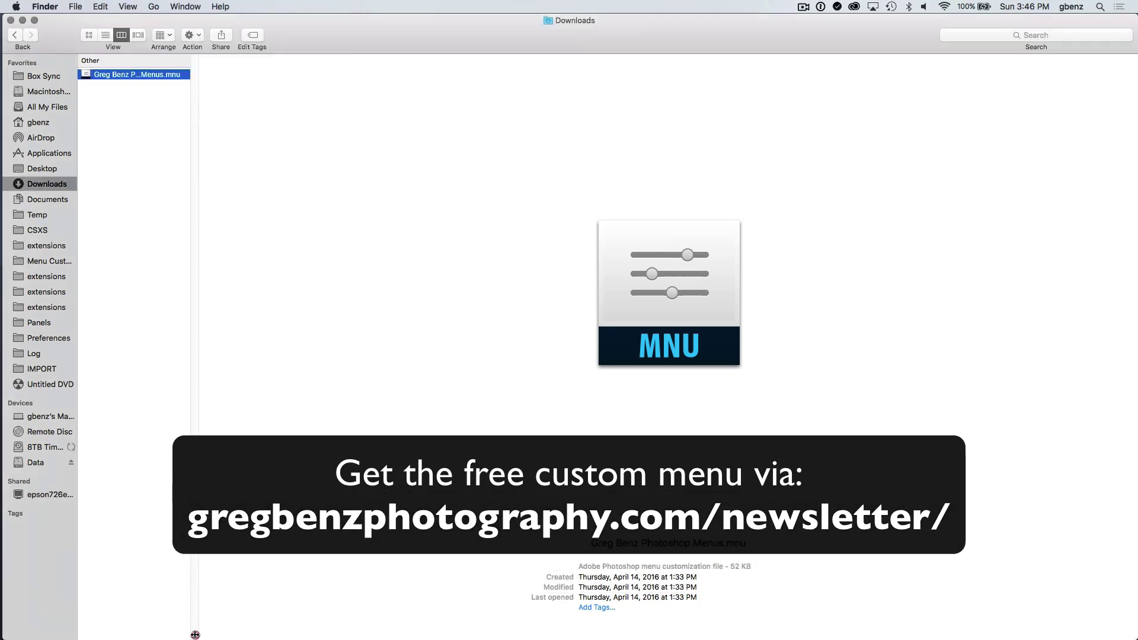
pyautogui.click(238, 630)
pyautogui.moveTo(195, 635); pyautogui.dragTo(297, 630)
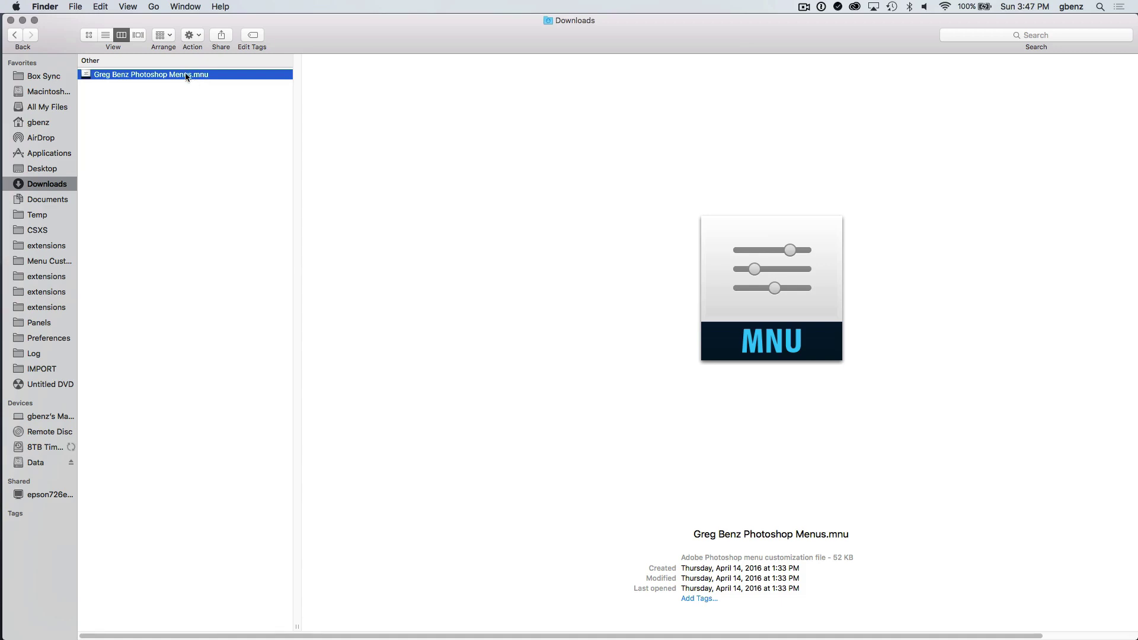
pyautogui.rightClick(157, 75)
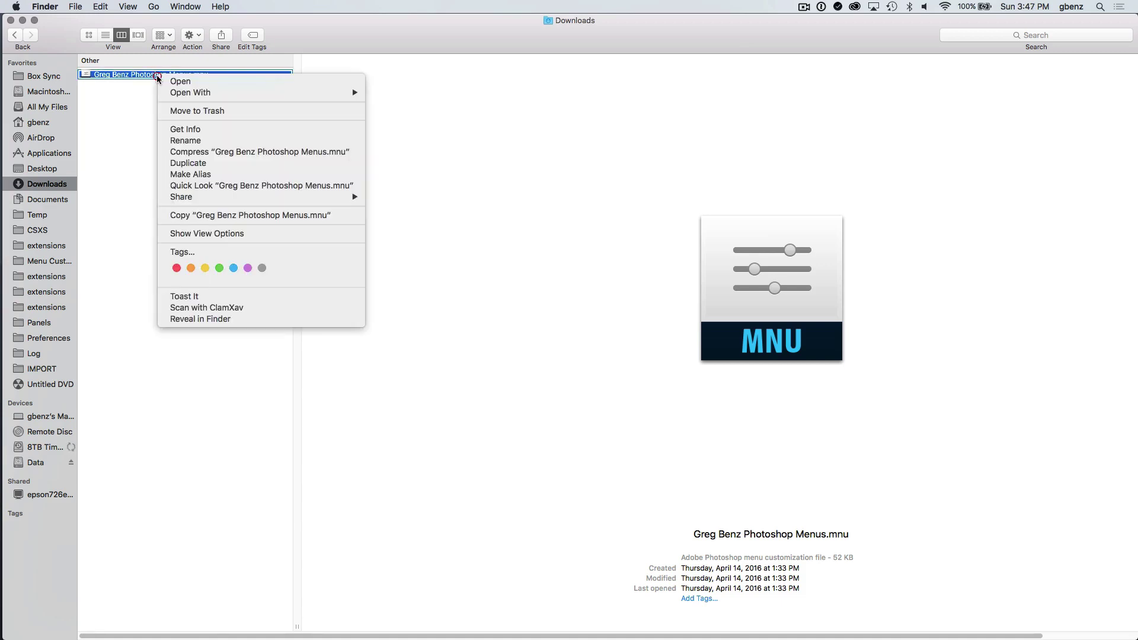
pyautogui.moveTo(190, 92)
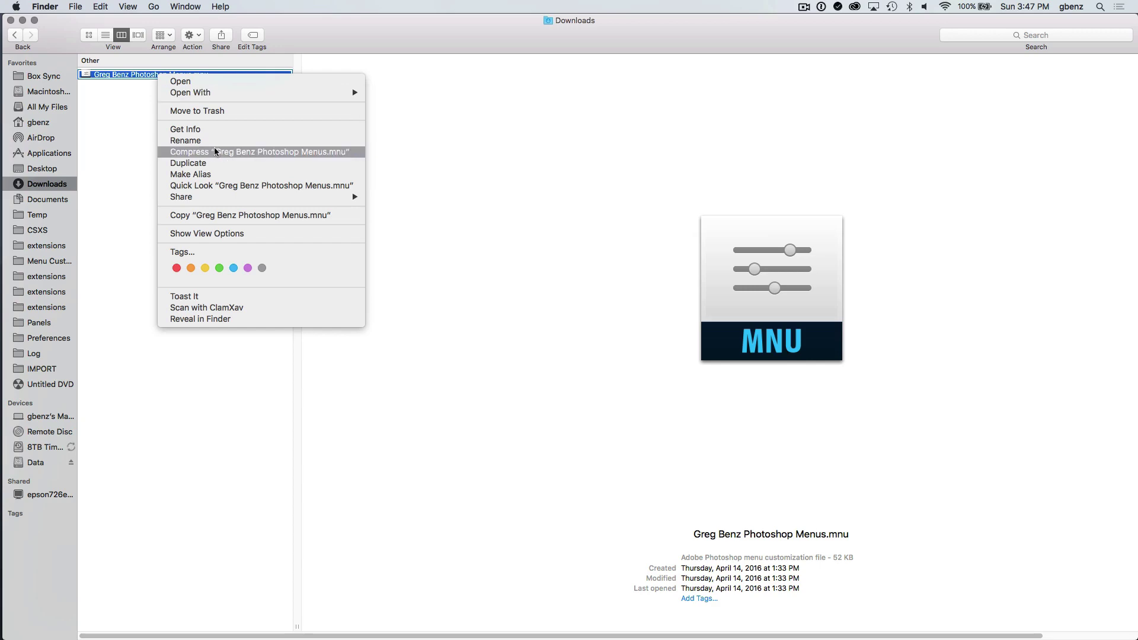
pyautogui.click(124, 114)
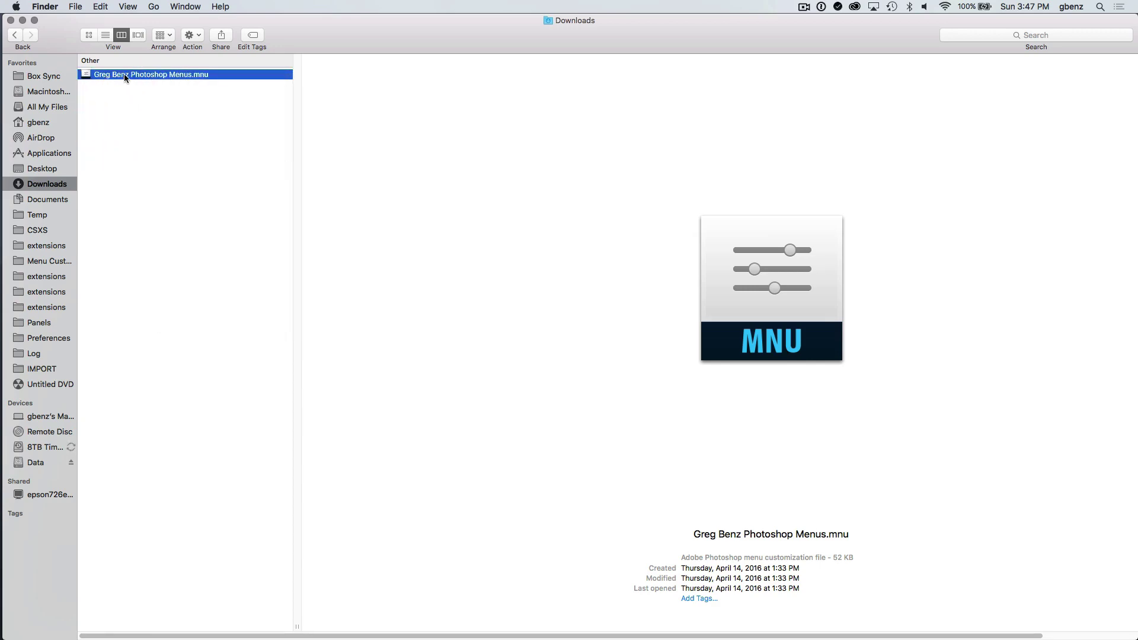
pyautogui.doubleClick(123, 74)
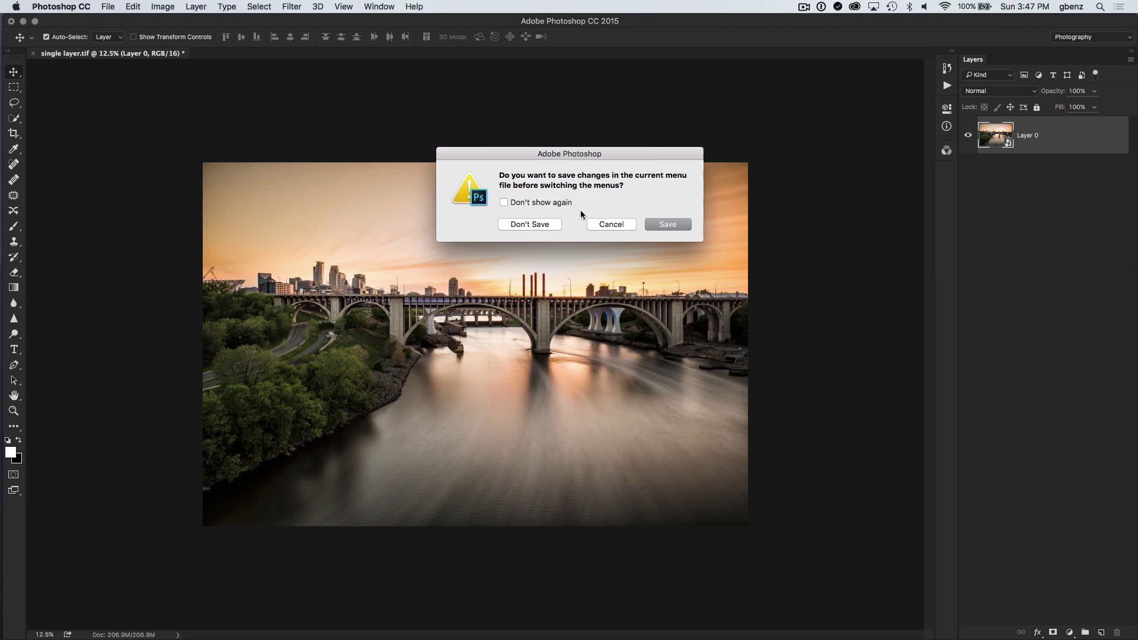
# Switch menus without saving current changes and inspect the colour-coded File, Image, Select and Edit menus.
pyautogui.click(546, 223)
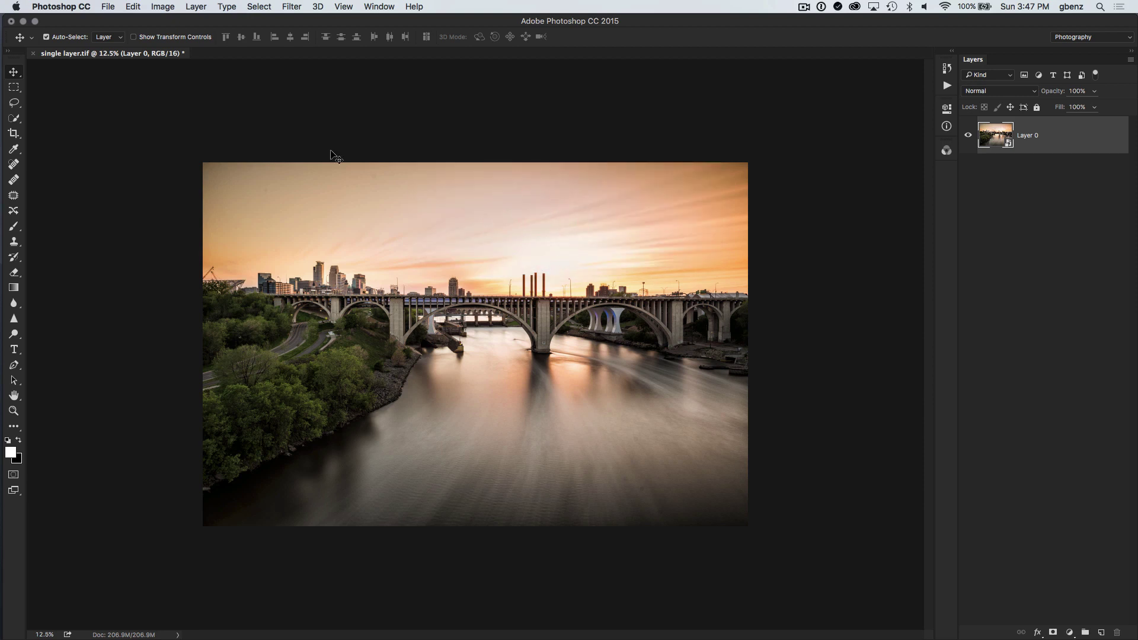
pyautogui.click(108, 7)
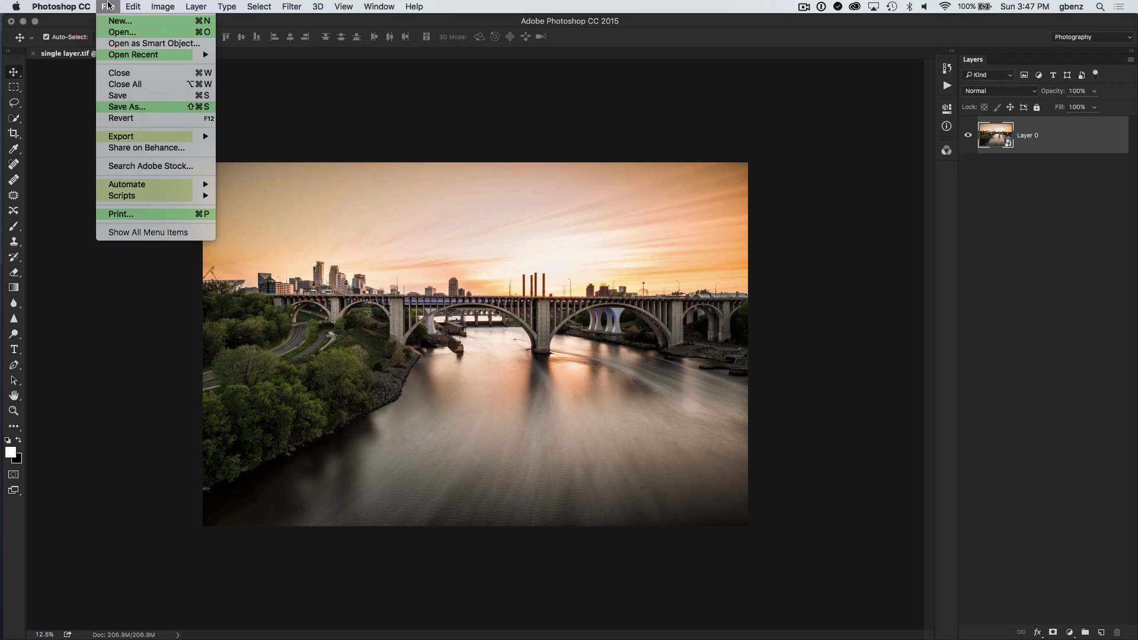
pyautogui.moveTo(157, 6)
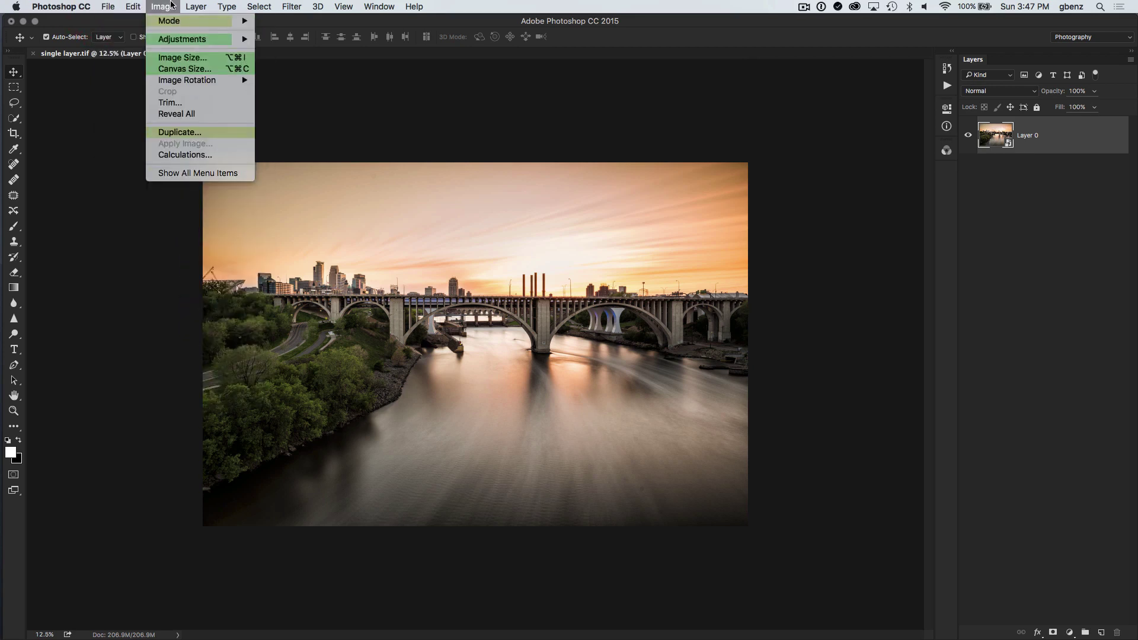
pyautogui.moveTo(255, 5)
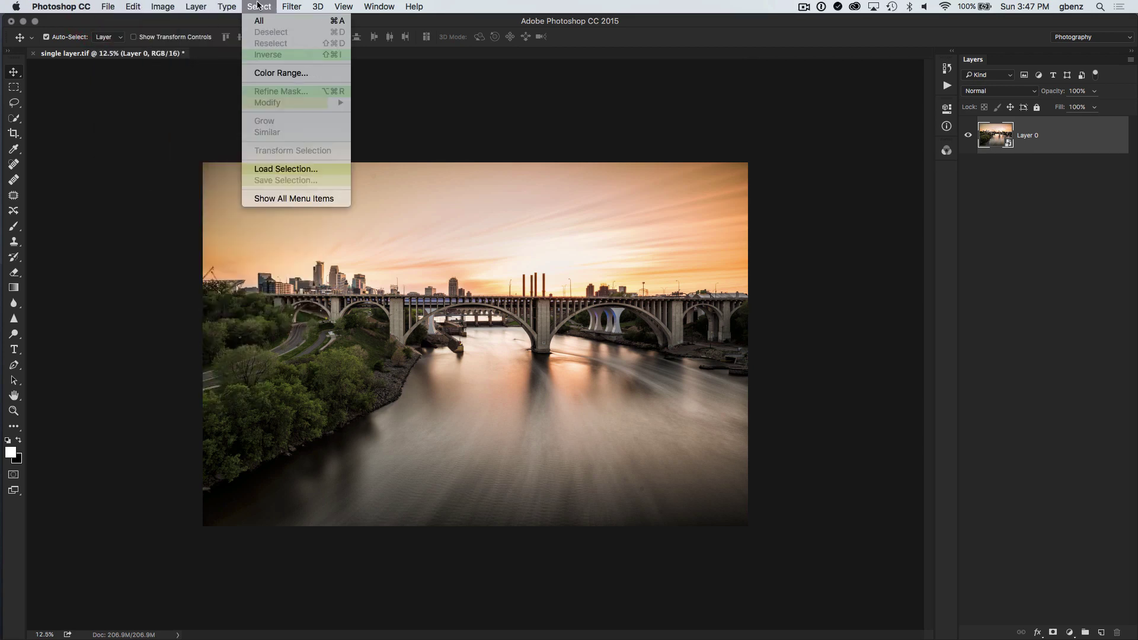
pyautogui.moveTo(334, 6)
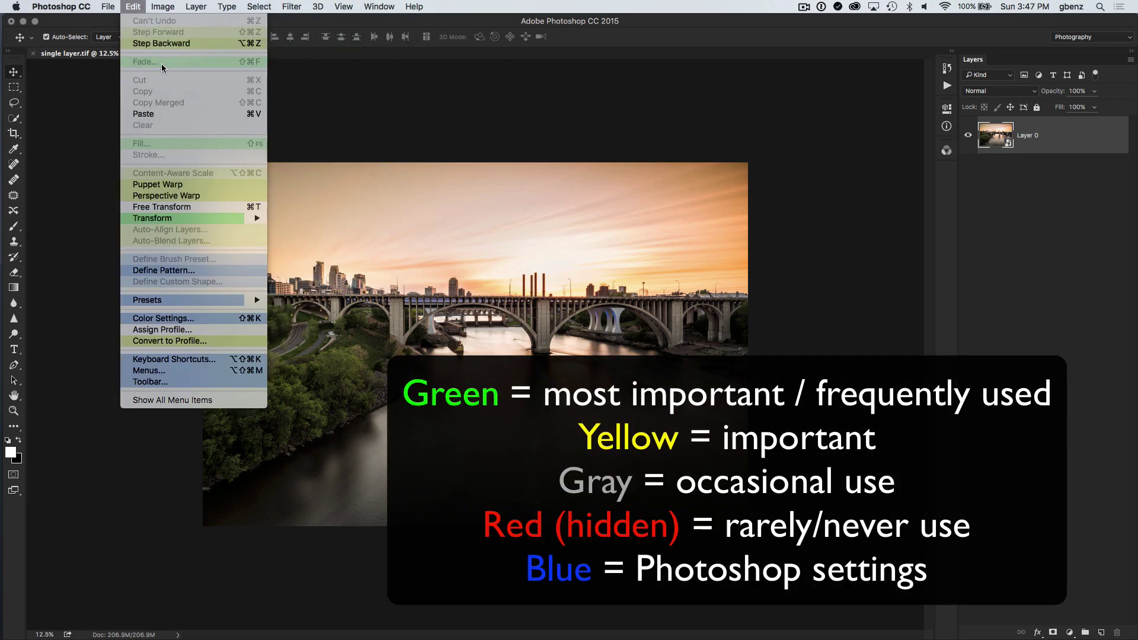
pyautogui.moveTo(155, 222)
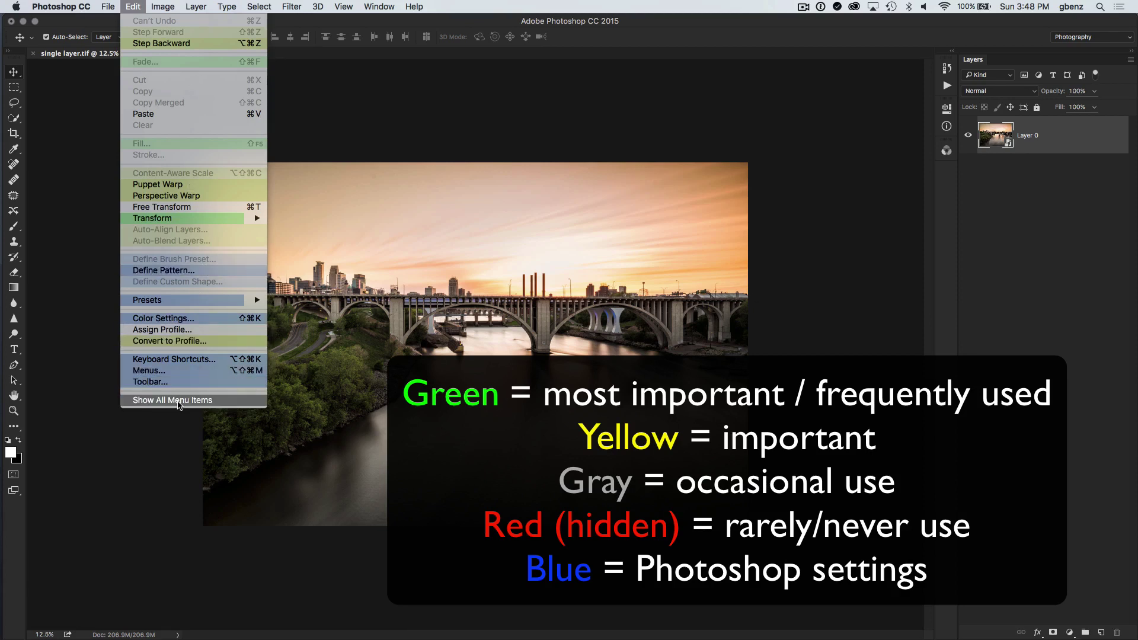
# Choose Show All Menu Items in the Edit menu to reveal hidden commands.
pyautogui.click(178, 401)
pyautogui.moveTo(199, 135)
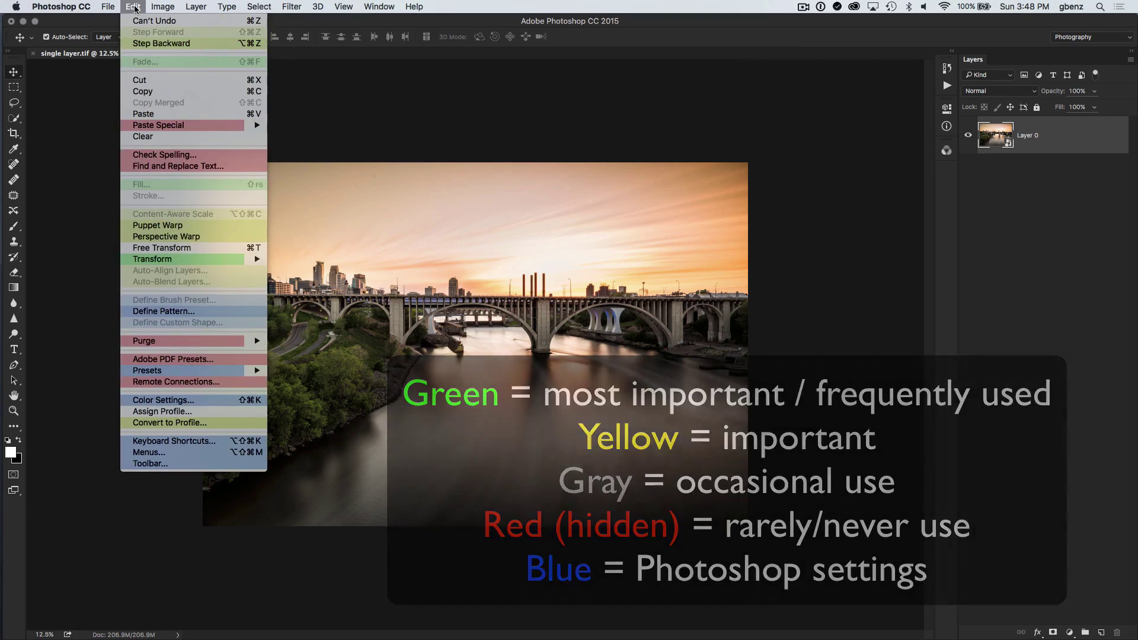
pyautogui.moveTo(201, 8)
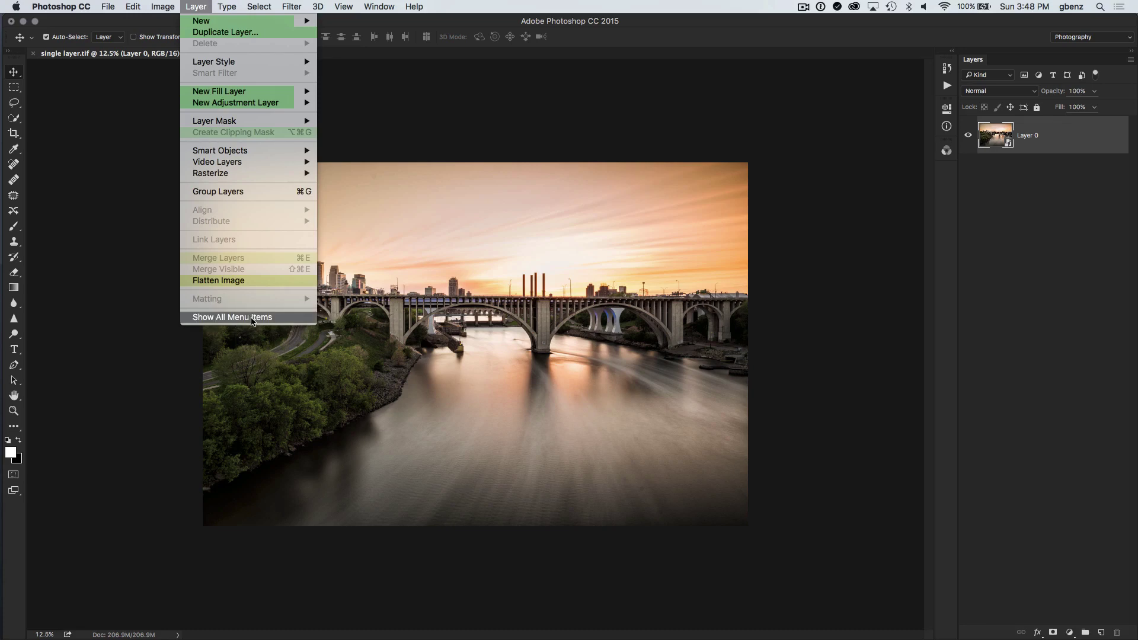
pyautogui.click(252, 319)
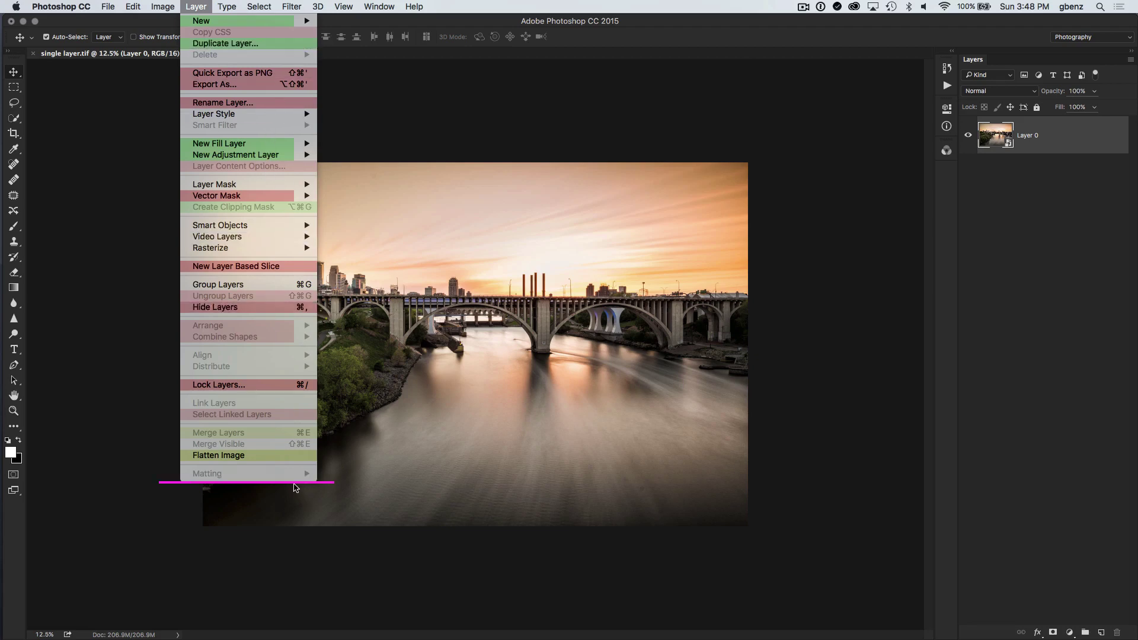
pyautogui.click(195, 7)
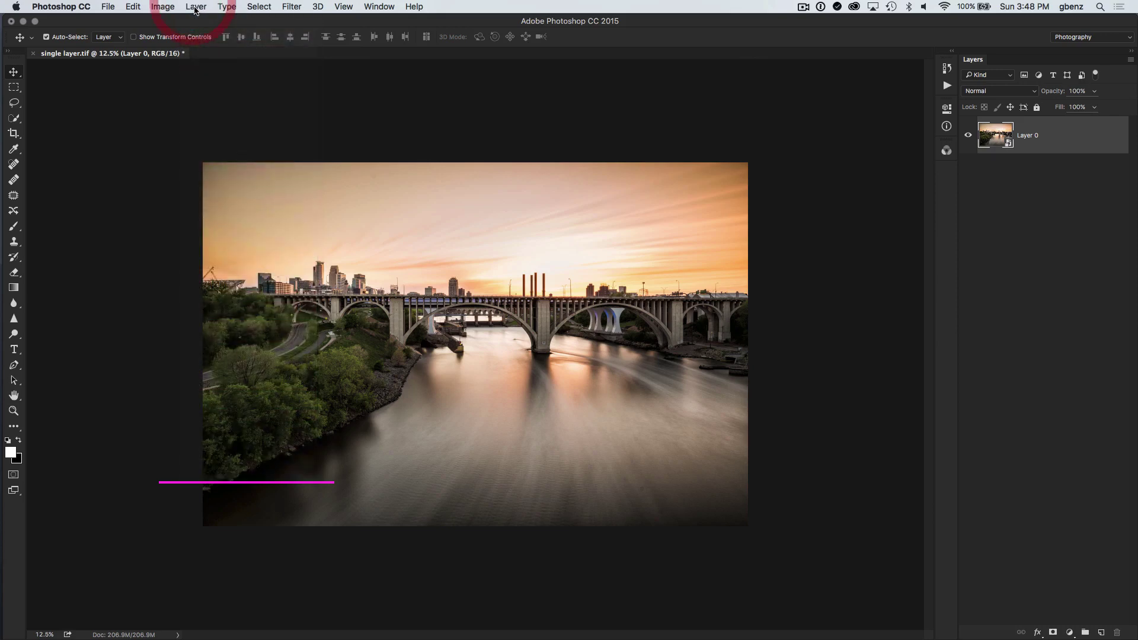
pyautogui.click(195, 7)
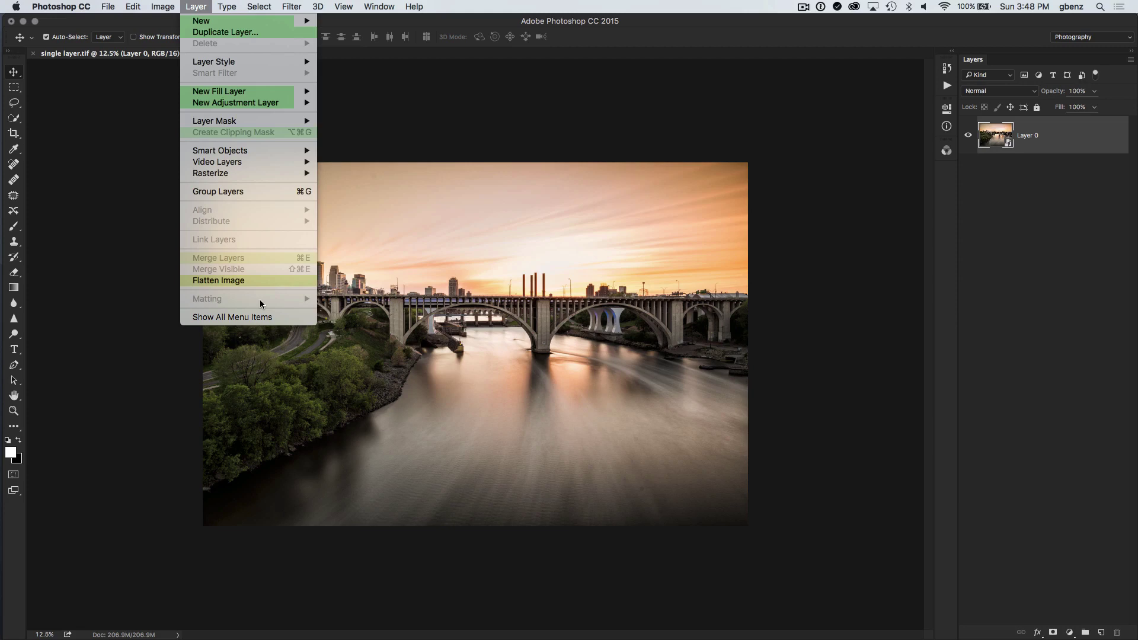
pyautogui.moveTo(319, 7)
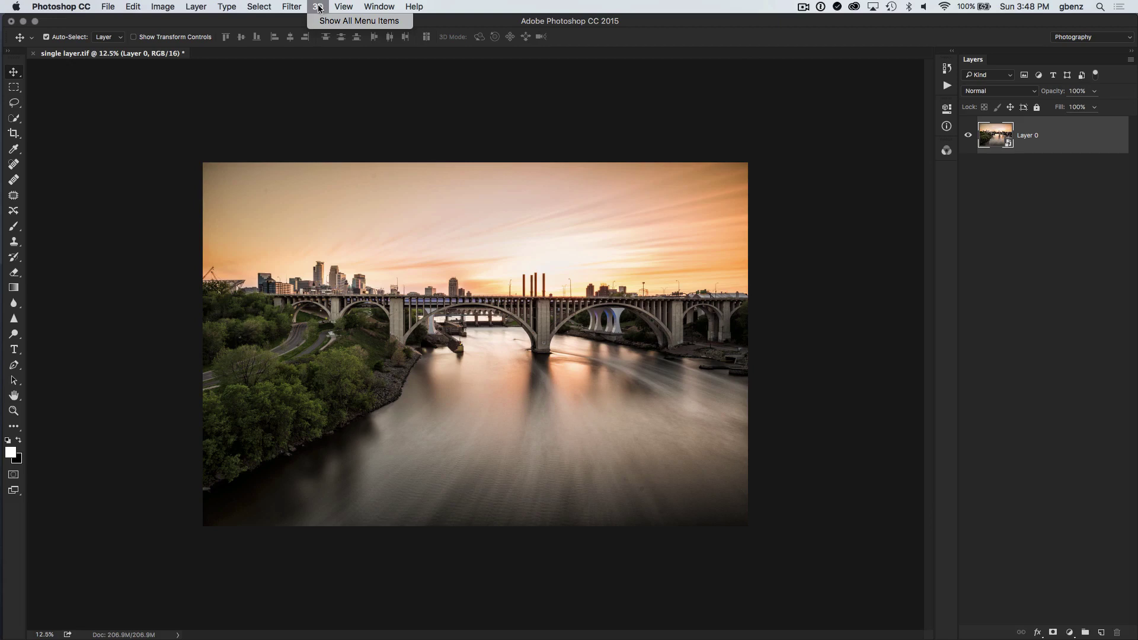
pyautogui.moveTo(232, 10)
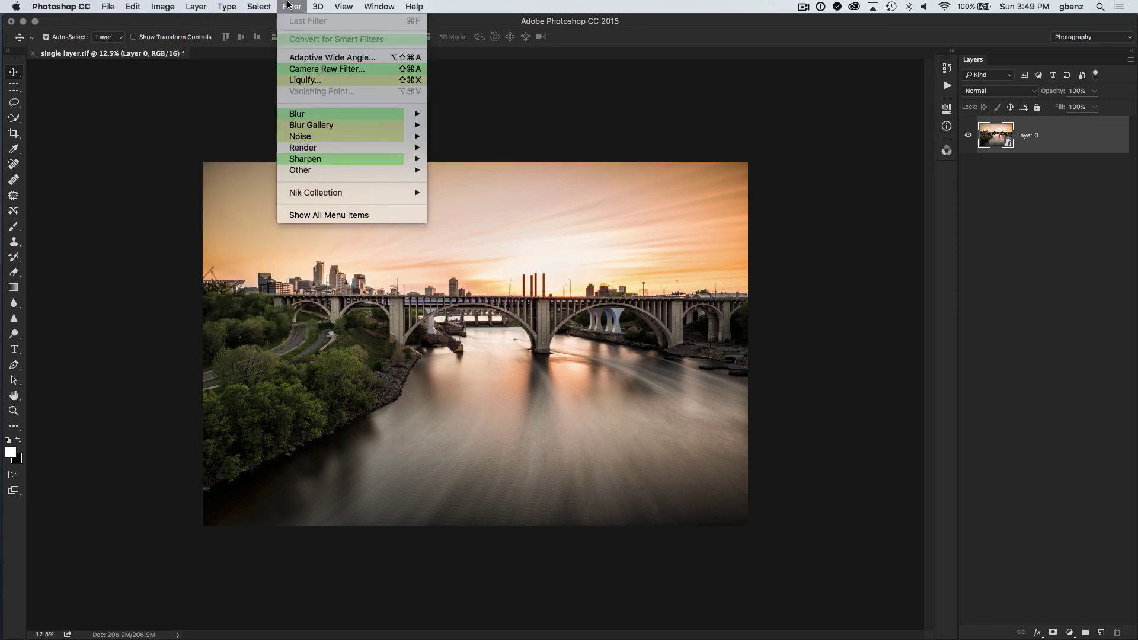
pyautogui.click(335, 217)
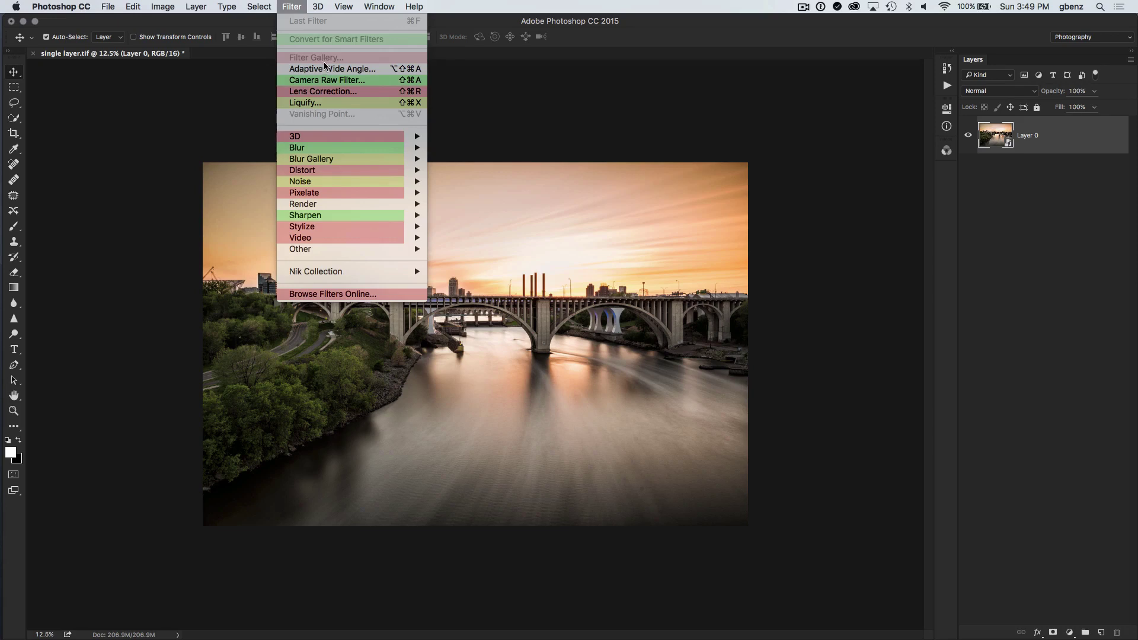
pyautogui.moveTo(136, 7)
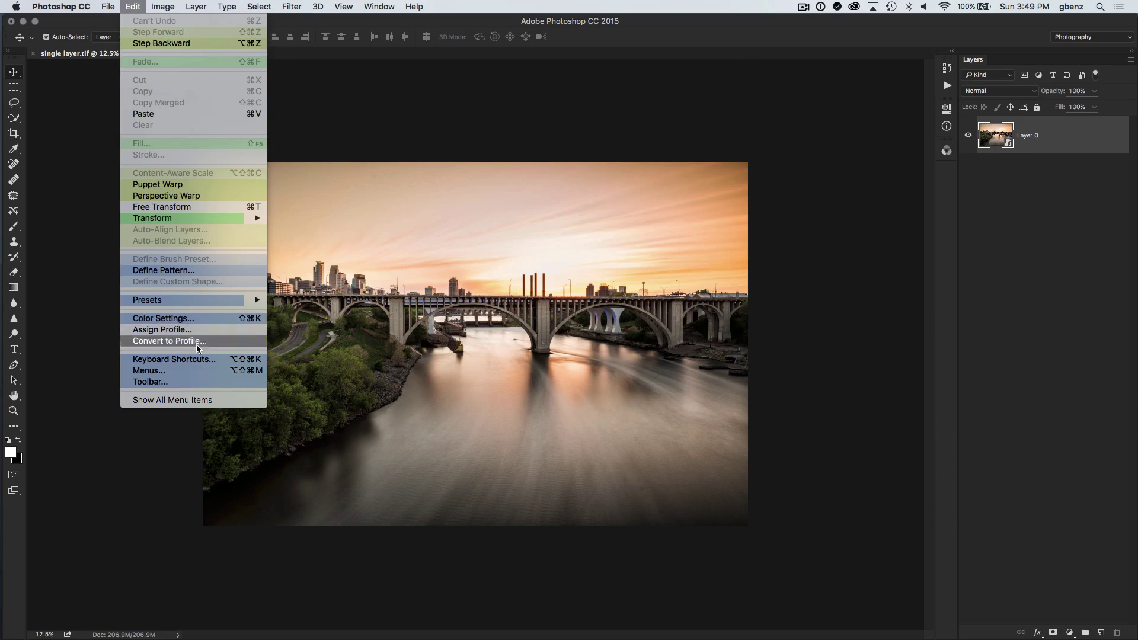
# In Edit > Menus, save the Application Menus customization as a new set named 'Greg v2'.
pyautogui.click(185, 373)
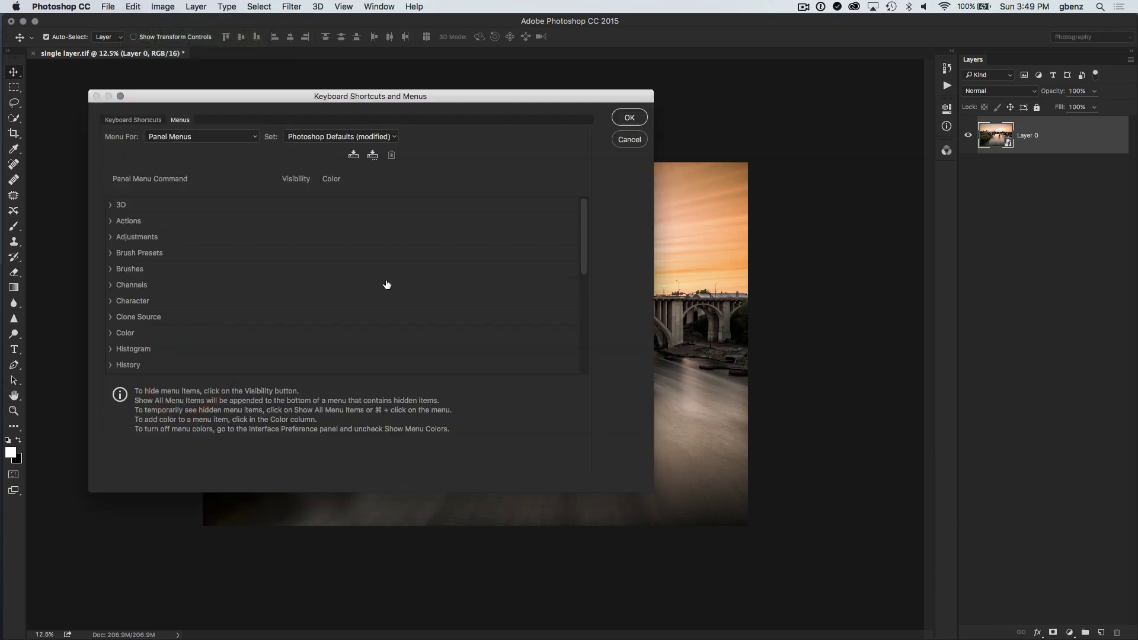
pyautogui.click(178, 136)
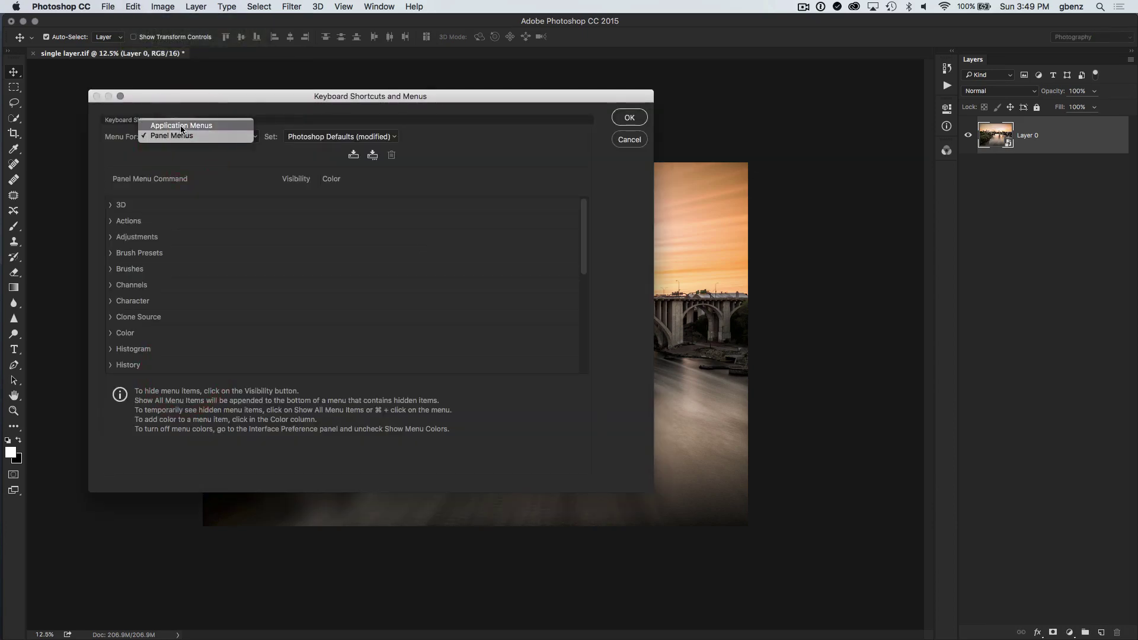
pyautogui.click(181, 123)
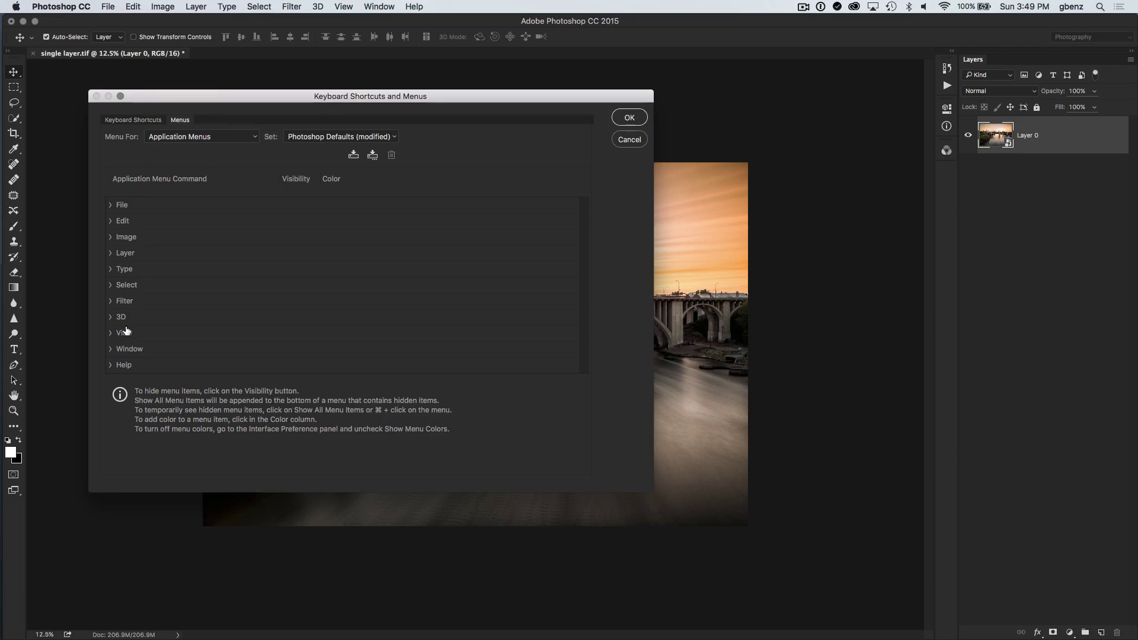
pyautogui.click(110, 301)
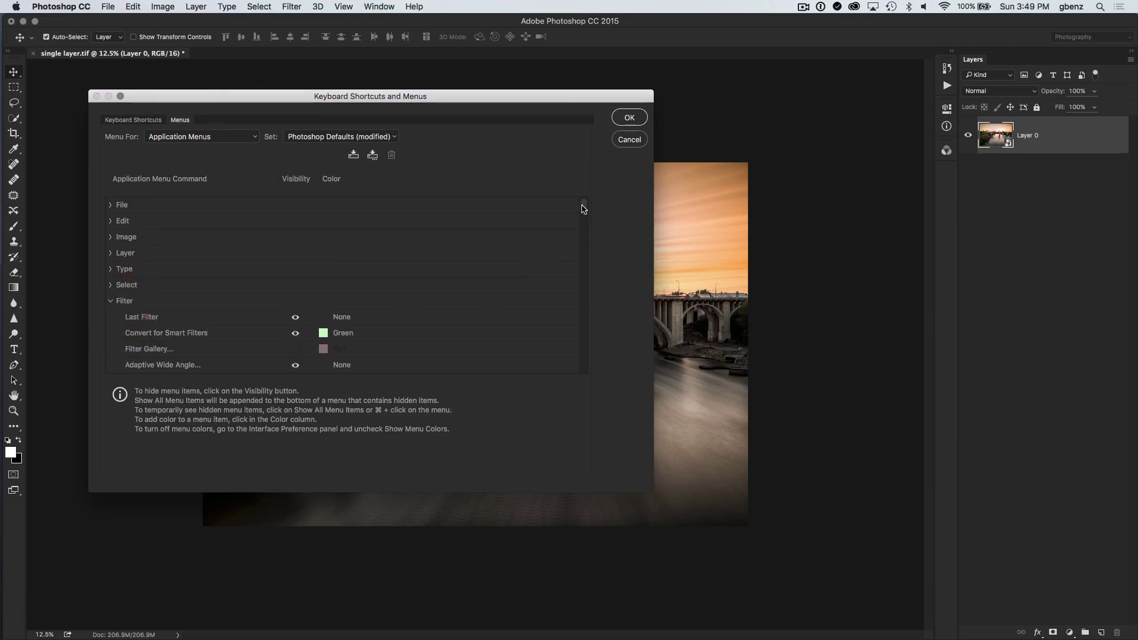
pyautogui.moveTo(584, 208); pyautogui.dragTo(586, 220)
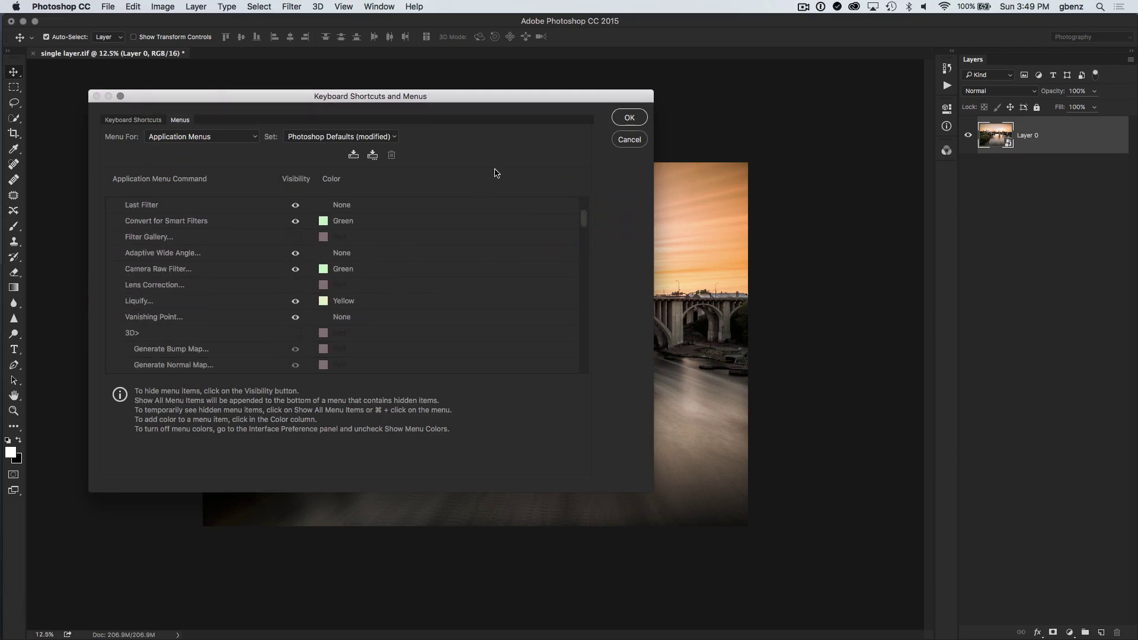
pyautogui.click(373, 156)
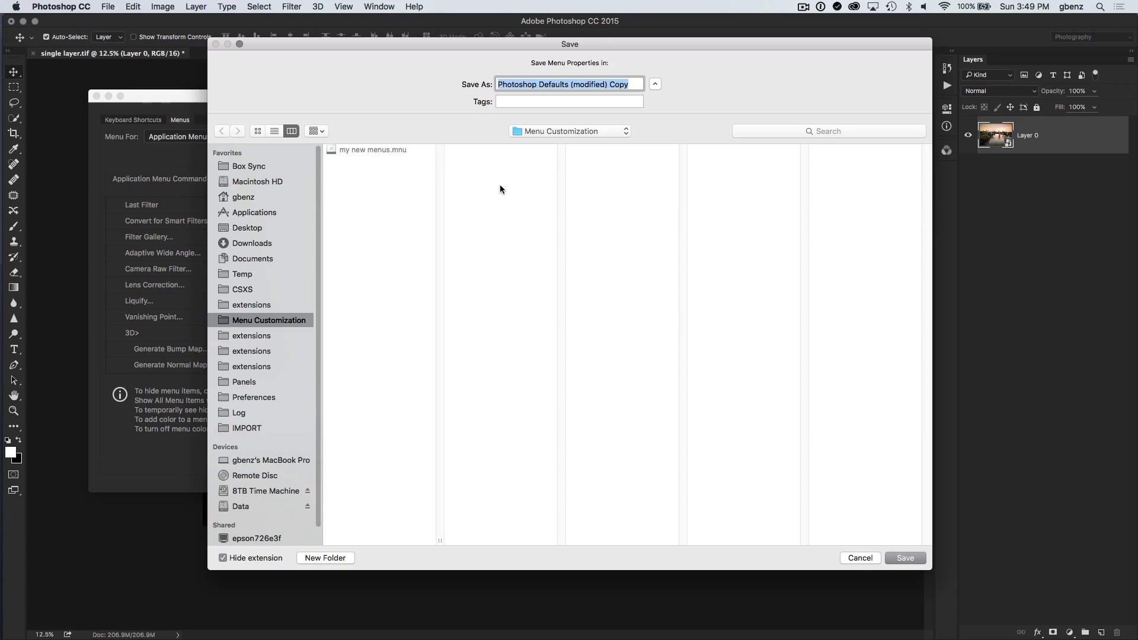
pyautogui.write('Greg v2')
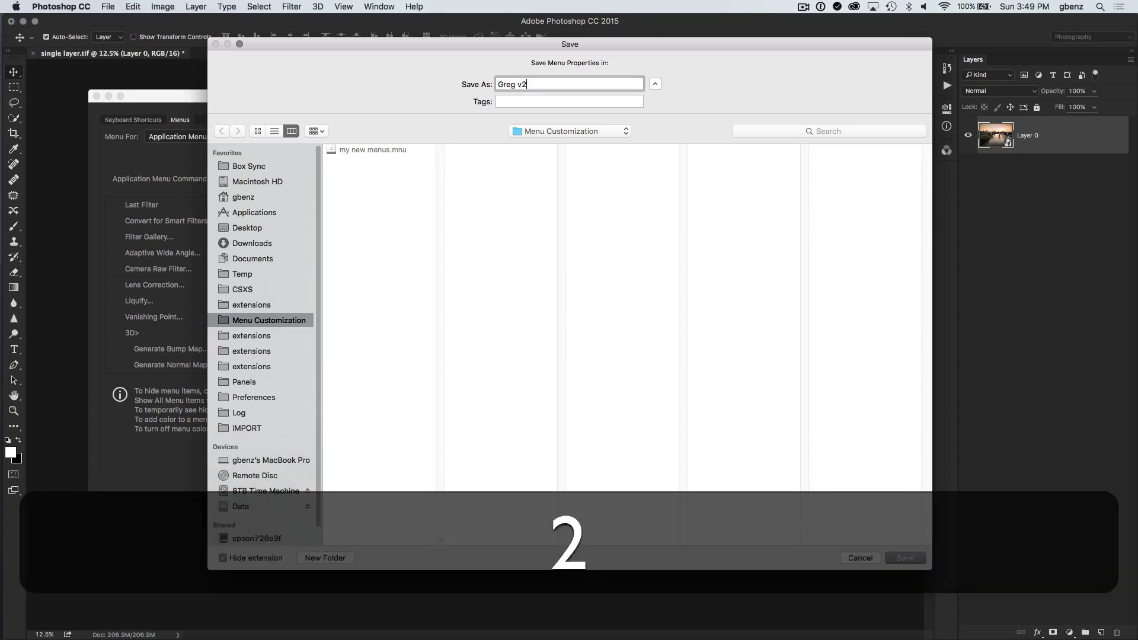
pyautogui.press('Return')
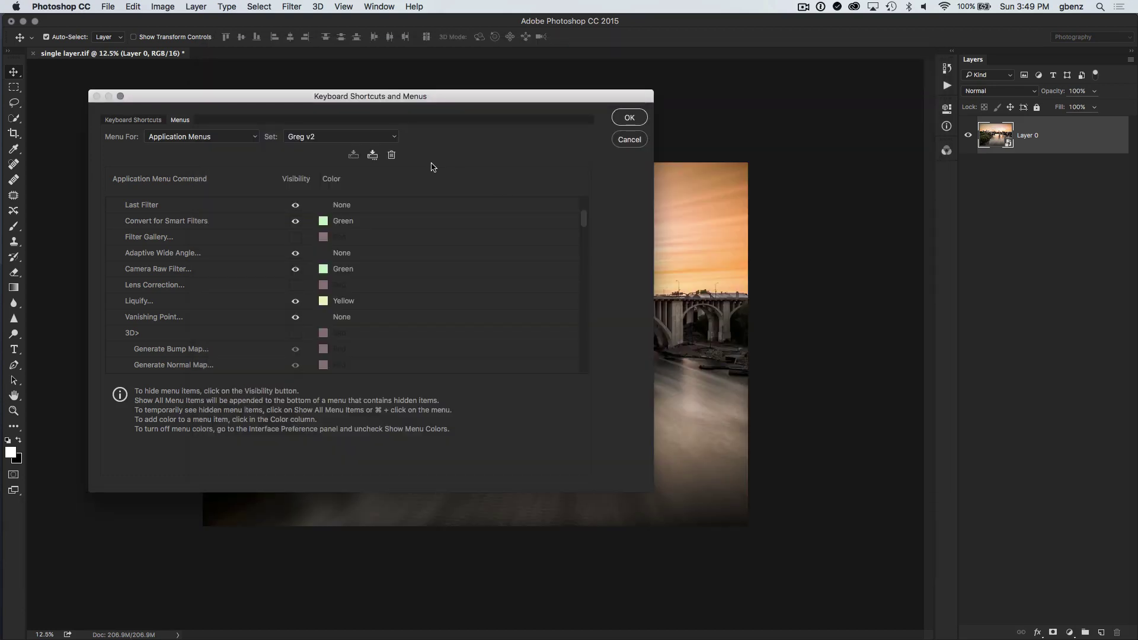
# Switch the menu set back to Photoshop Defaults and close the dialog.
pyautogui.click(392, 137)
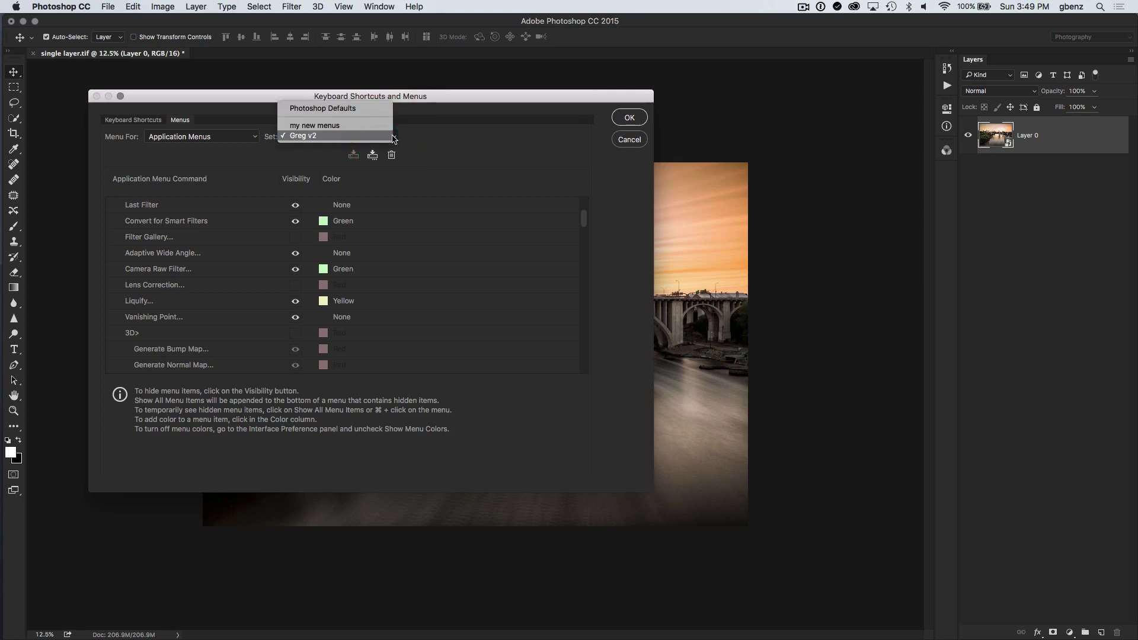
pyautogui.click(342, 109)
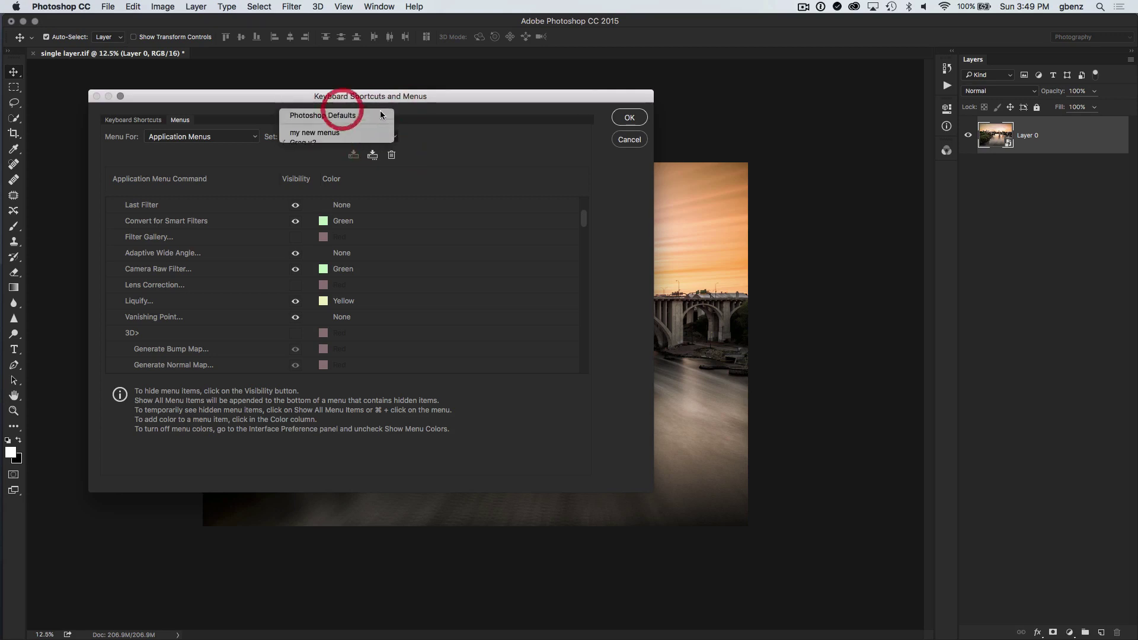
pyautogui.click(628, 118)
pyautogui.click(343, 6)
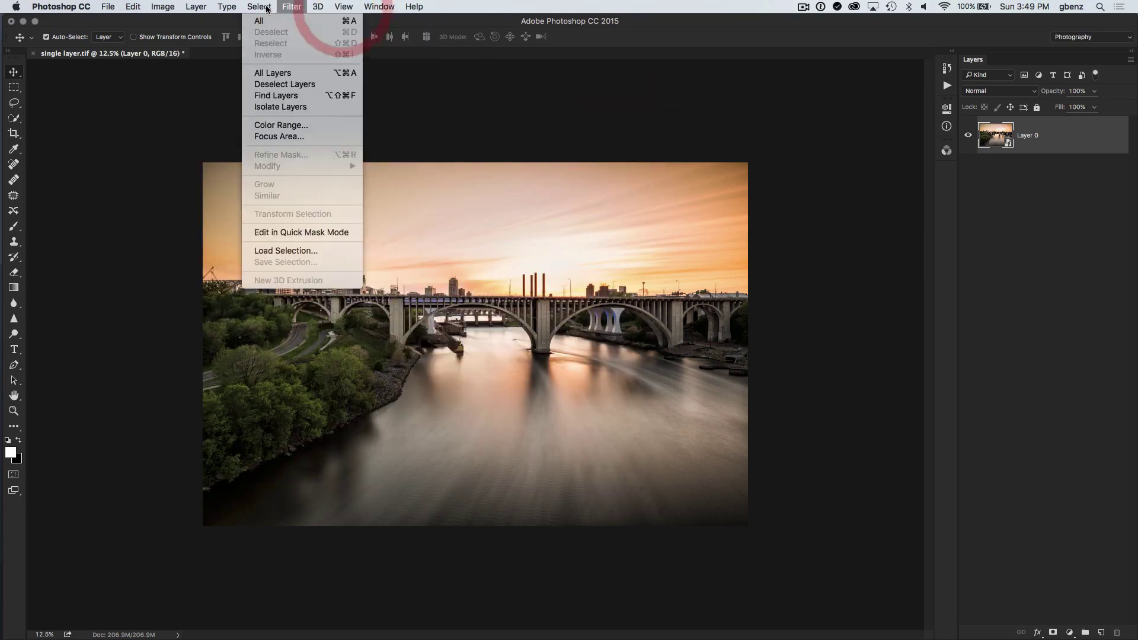